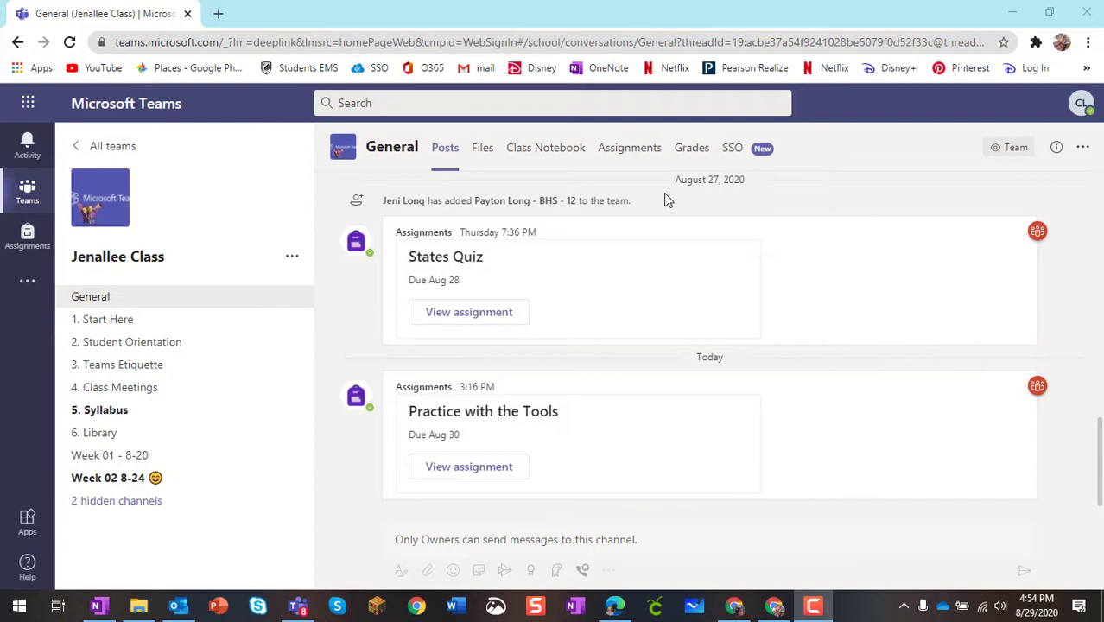
Step: Open the "Practice with the Tools" assignment from the class's assigned work
click(633, 149)
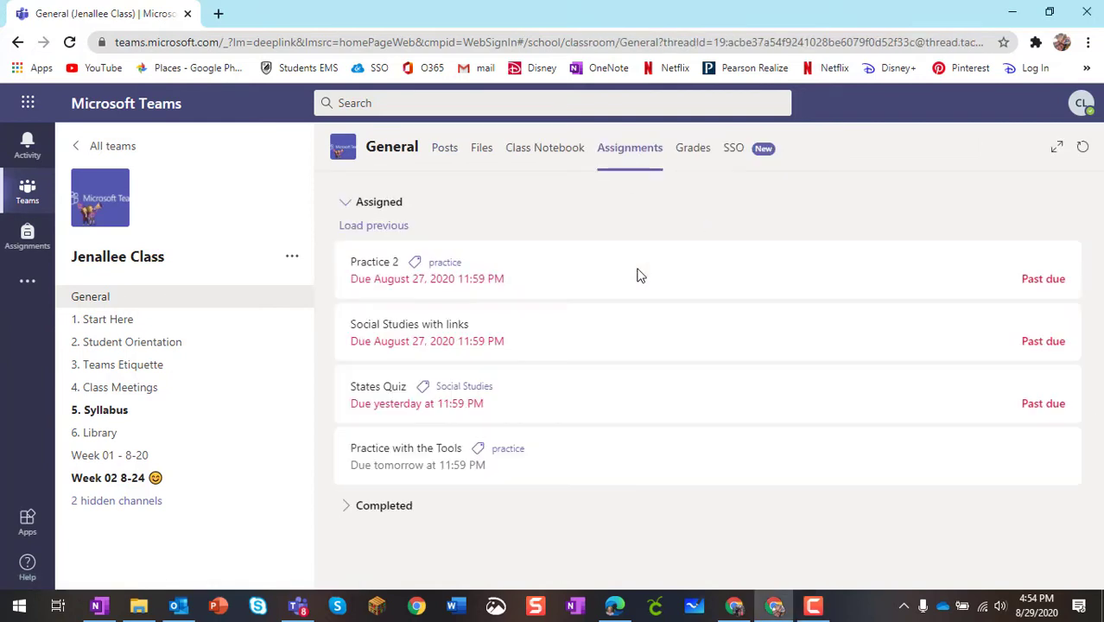
click(403, 465)
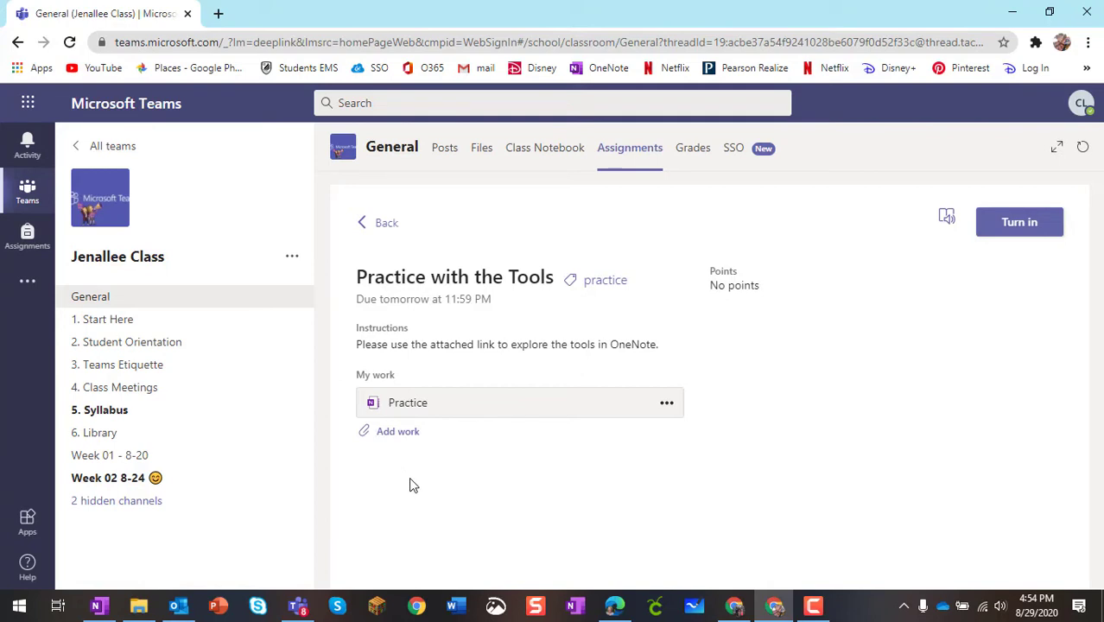
Step: Search Windows for "cam", open the Camera app and pin it to the taskbar
click(20, 608)
click(20, 608)
click(21, 608)
text(cam)
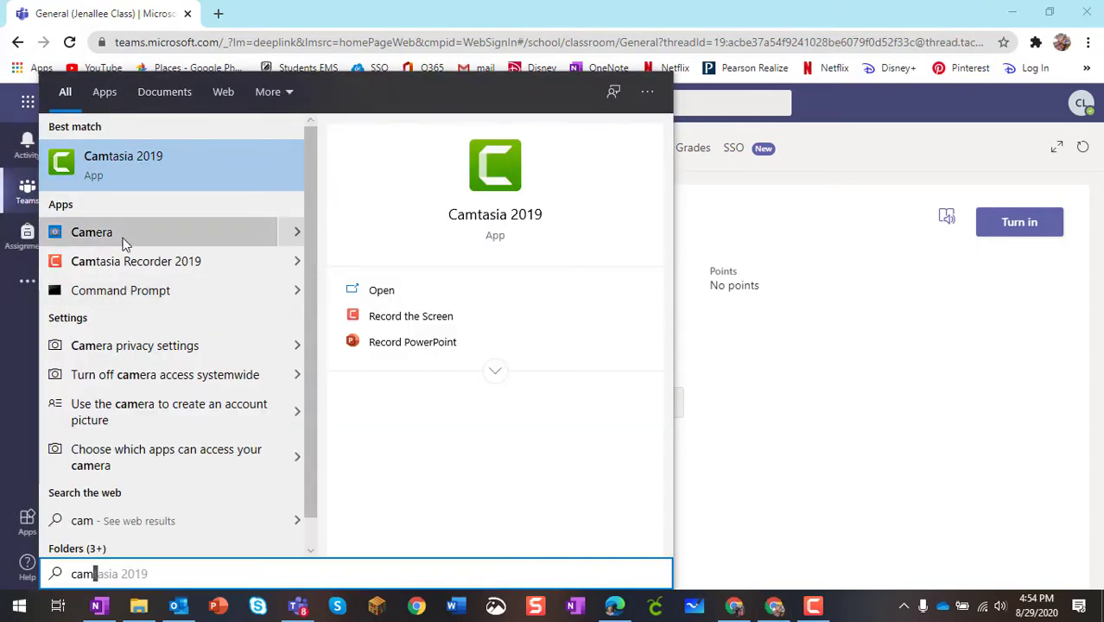
click(125, 243)
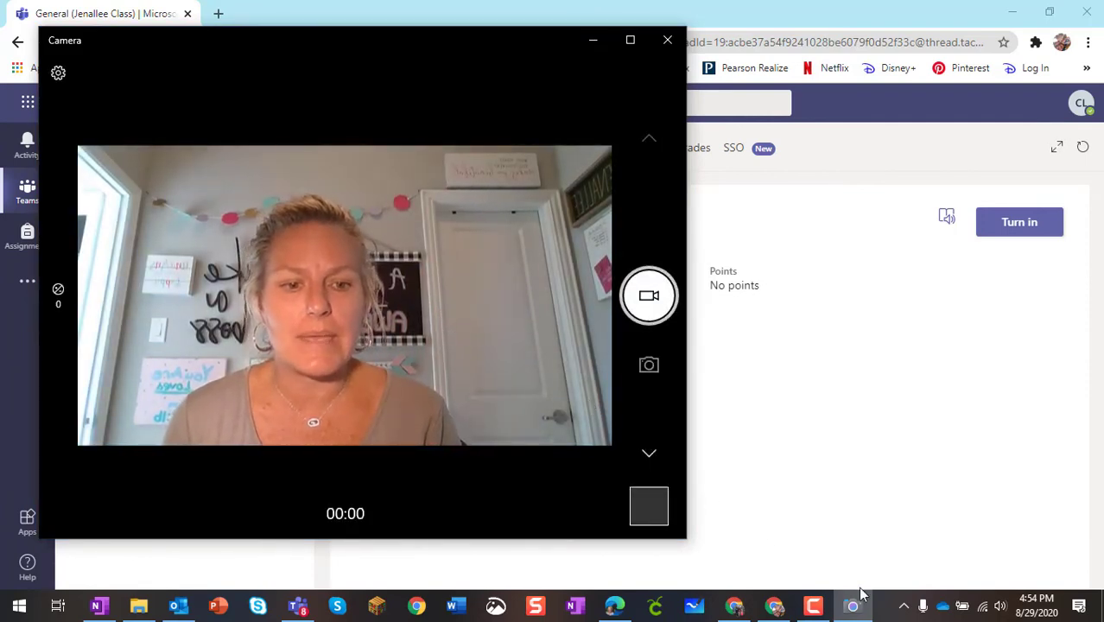
mouse_move(858, 611)
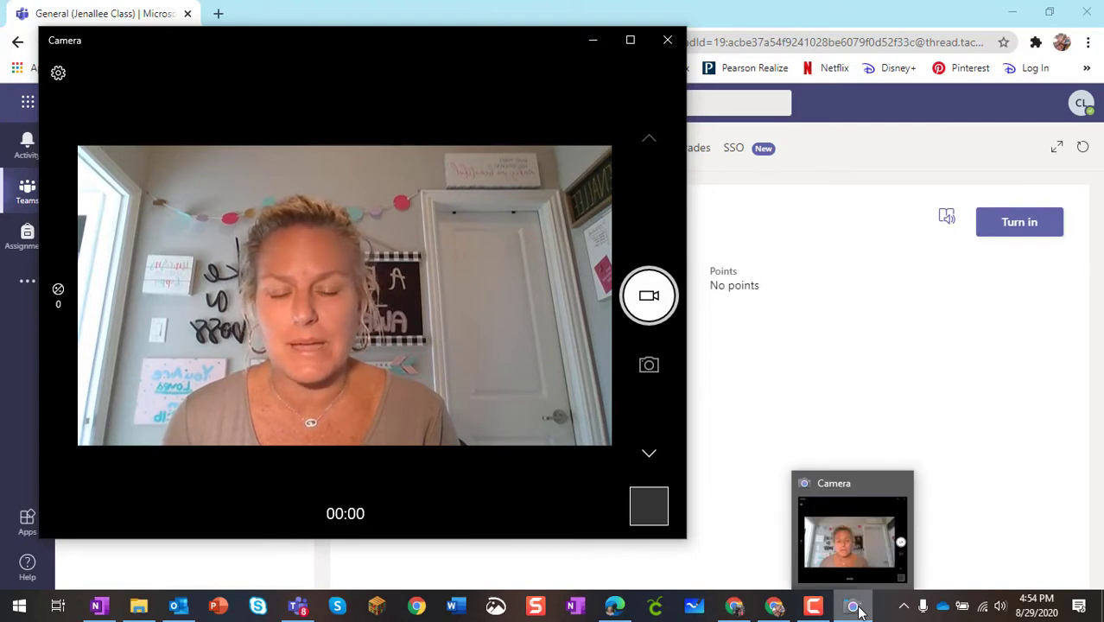
right_click(855, 608)
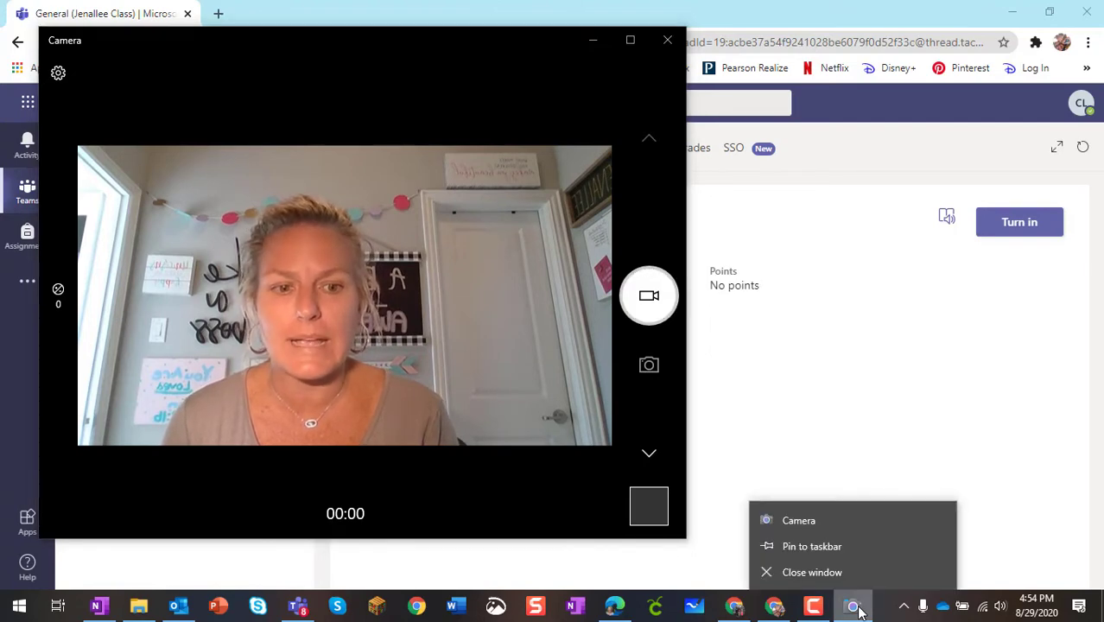
click(845, 546)
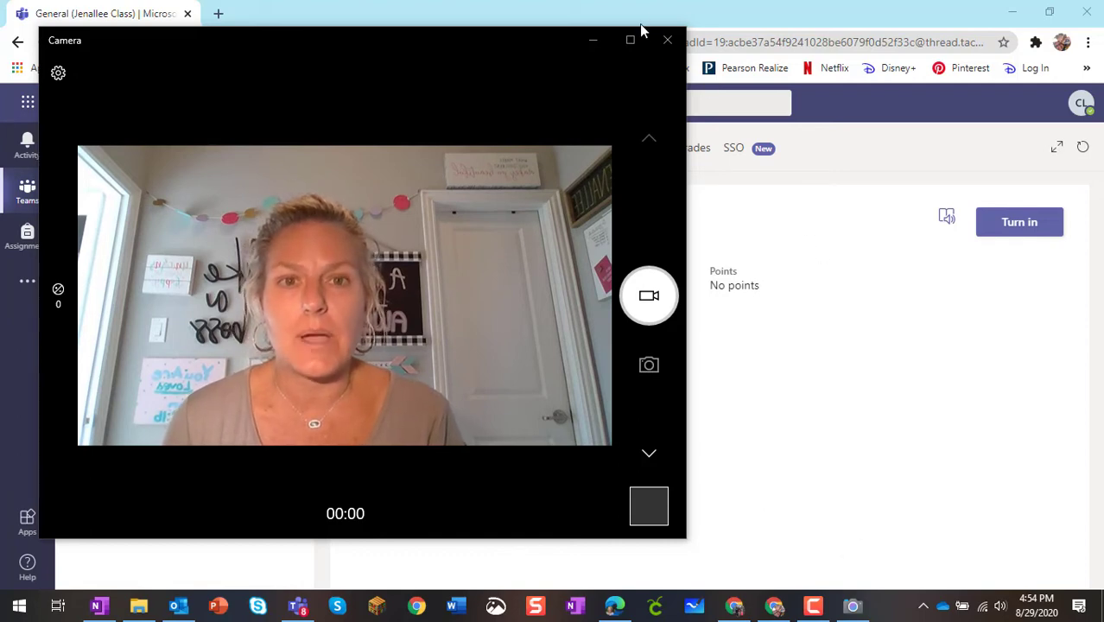
Step: Photograph the handwritten notebook page full screen with the photo timer set to 5 seconds, and close the Camera app
click(629, 44)
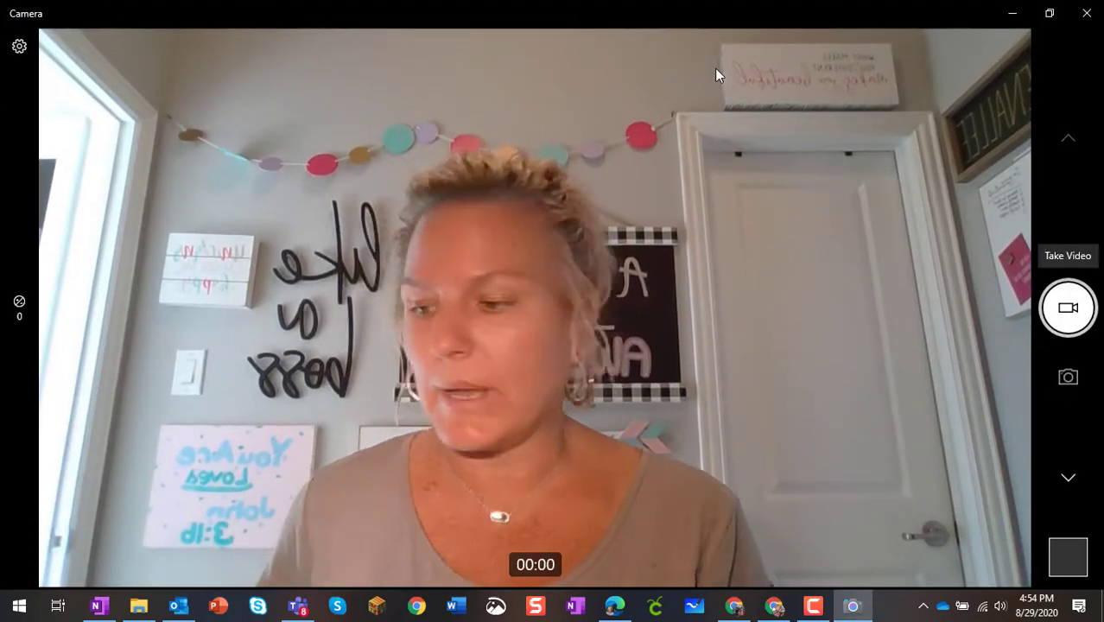
key(Up)
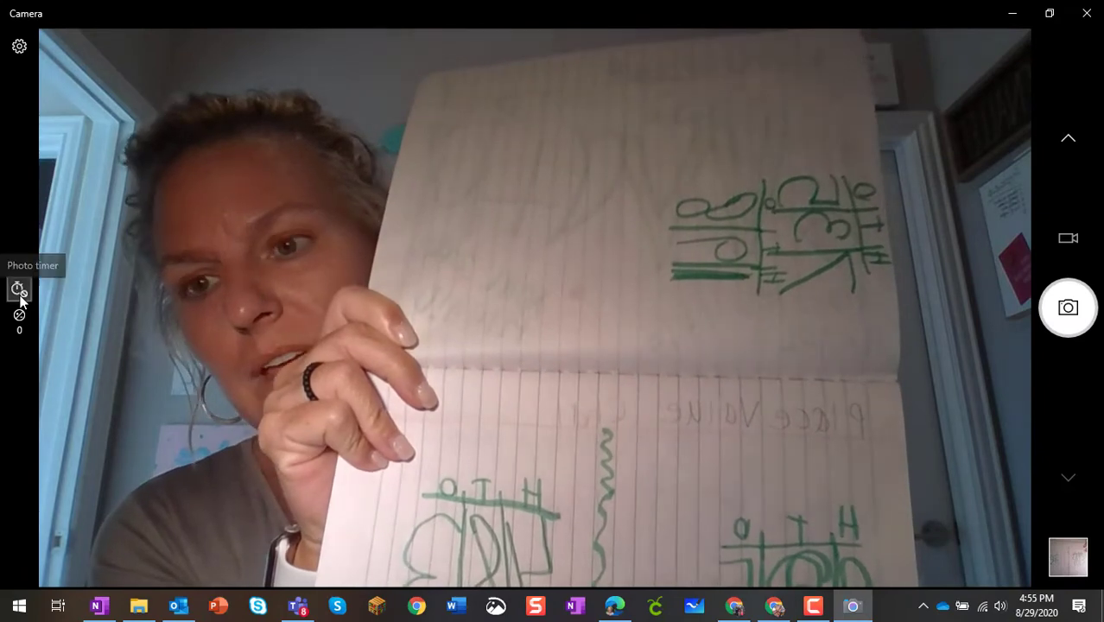
click(20, 292)
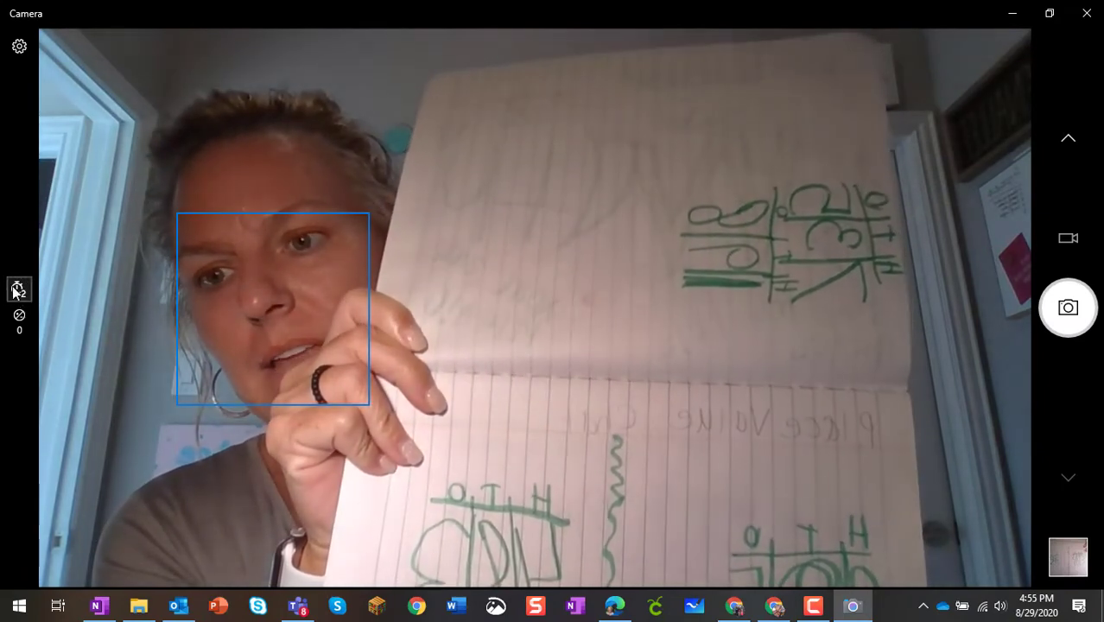
click(17, 290)
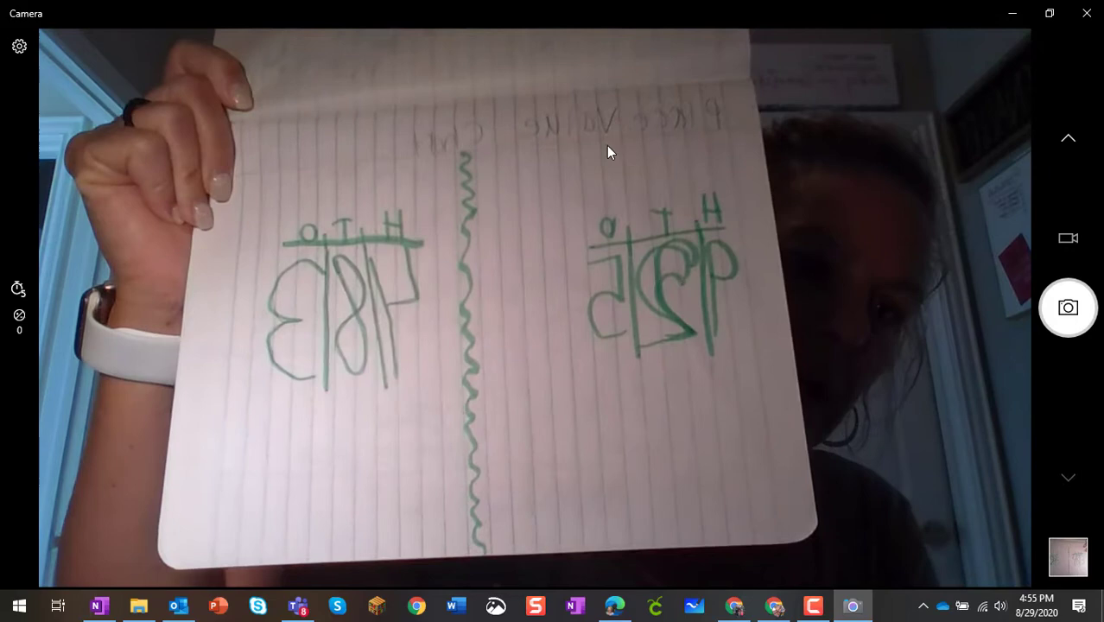
click(1068, 308)
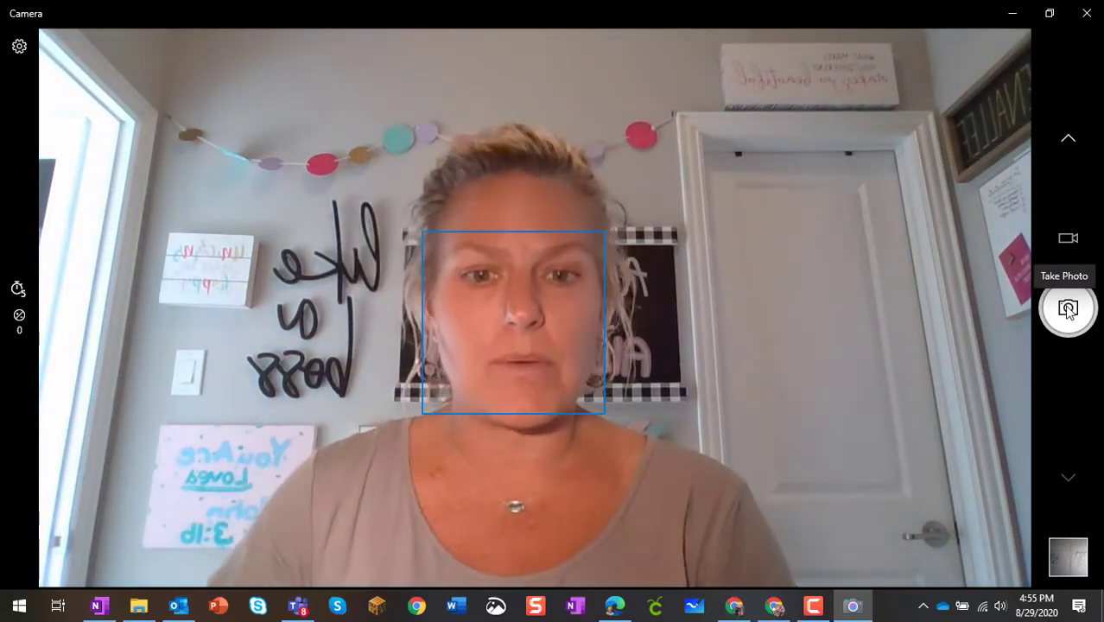
click(1090, 14)
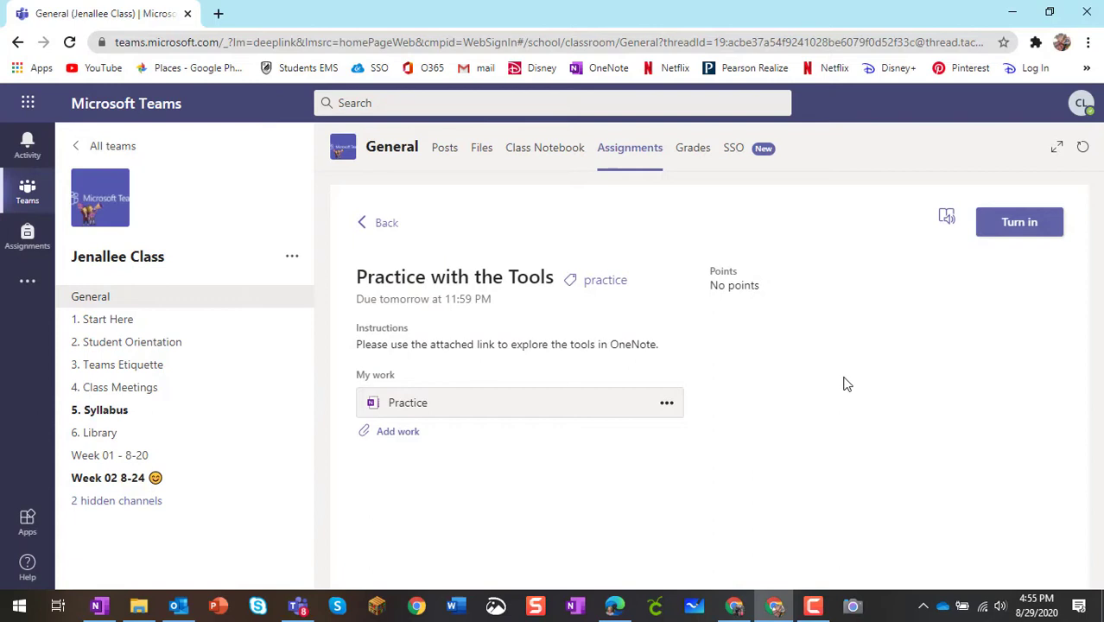
Step: Attach WIN_20200829_16_55_42_Pro.jpg from this device's Camera Roll folder to the assignment's work and show the attachment's options
click(398, 432)
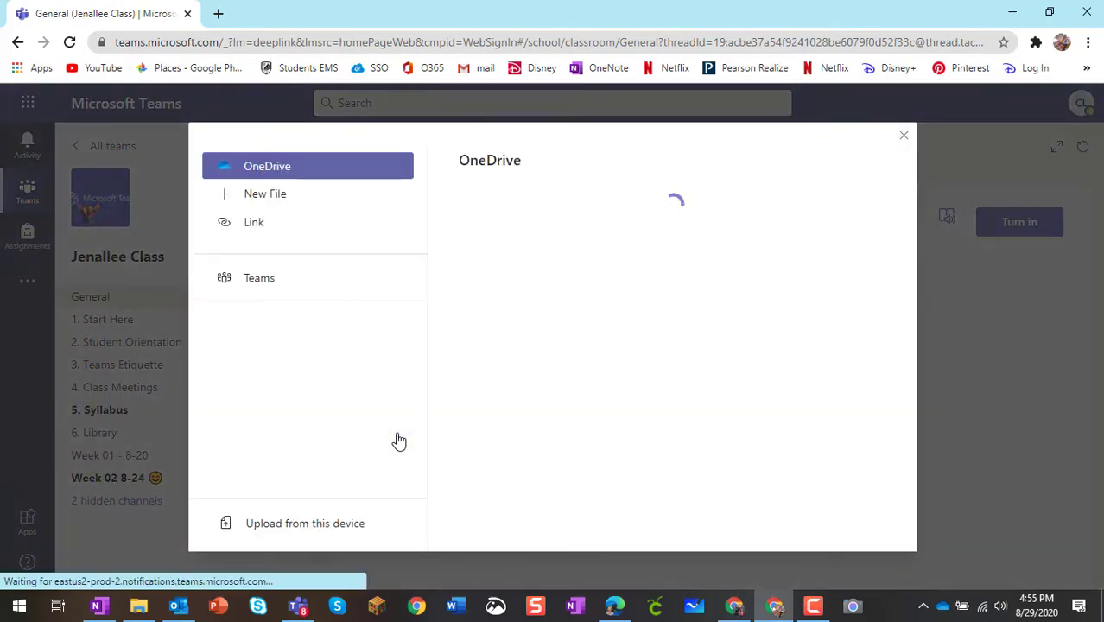
click(317, 524)
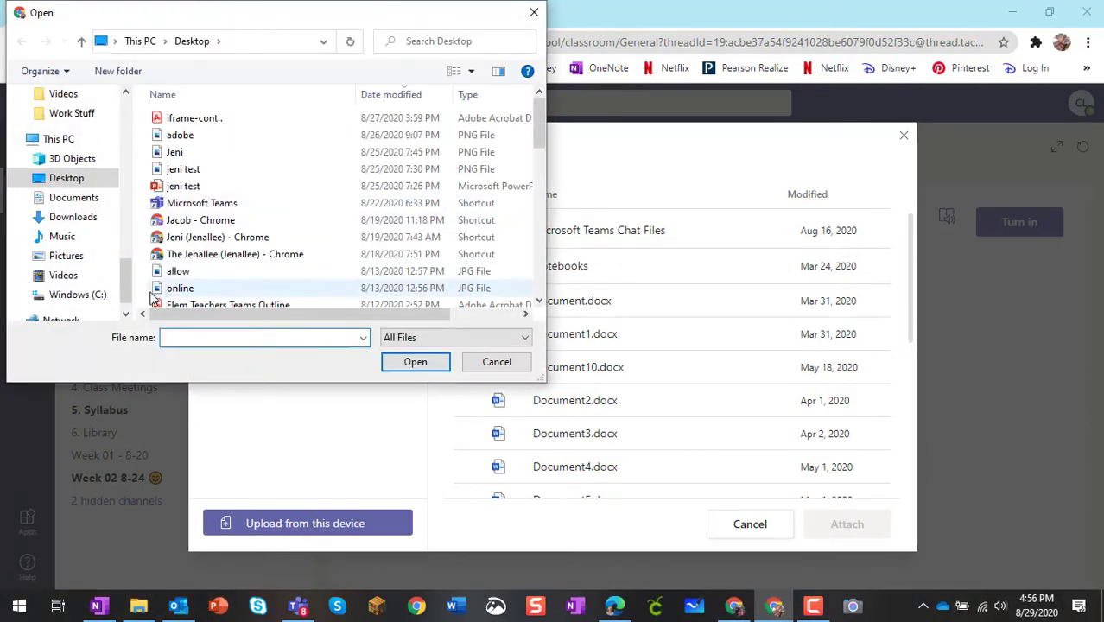
click(68, 255)
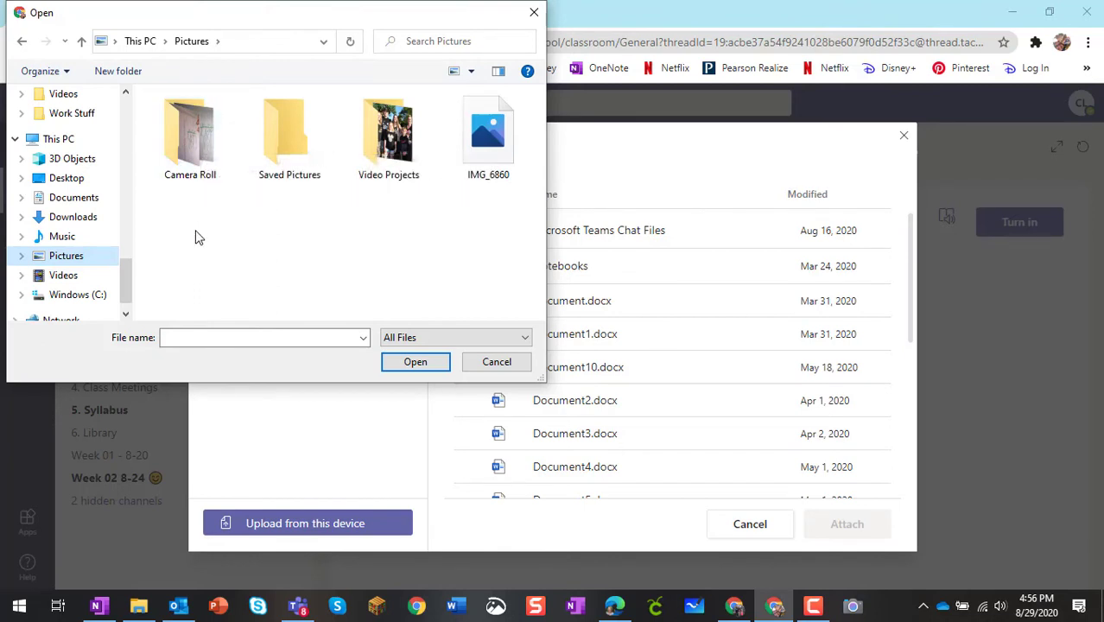
double_click(198, 145)
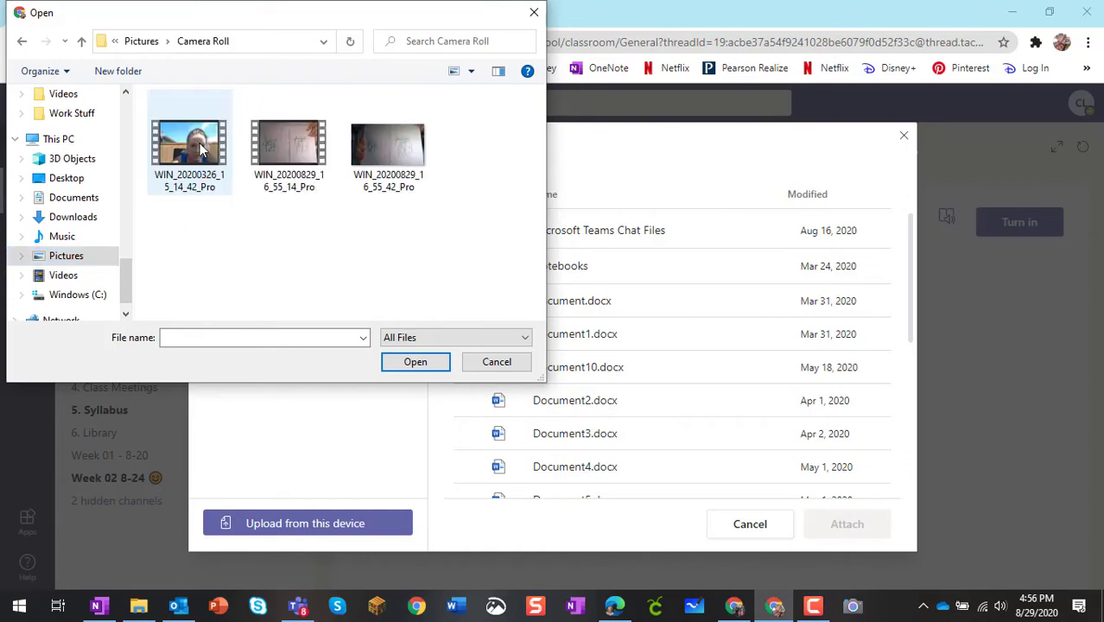
click(387, 155)
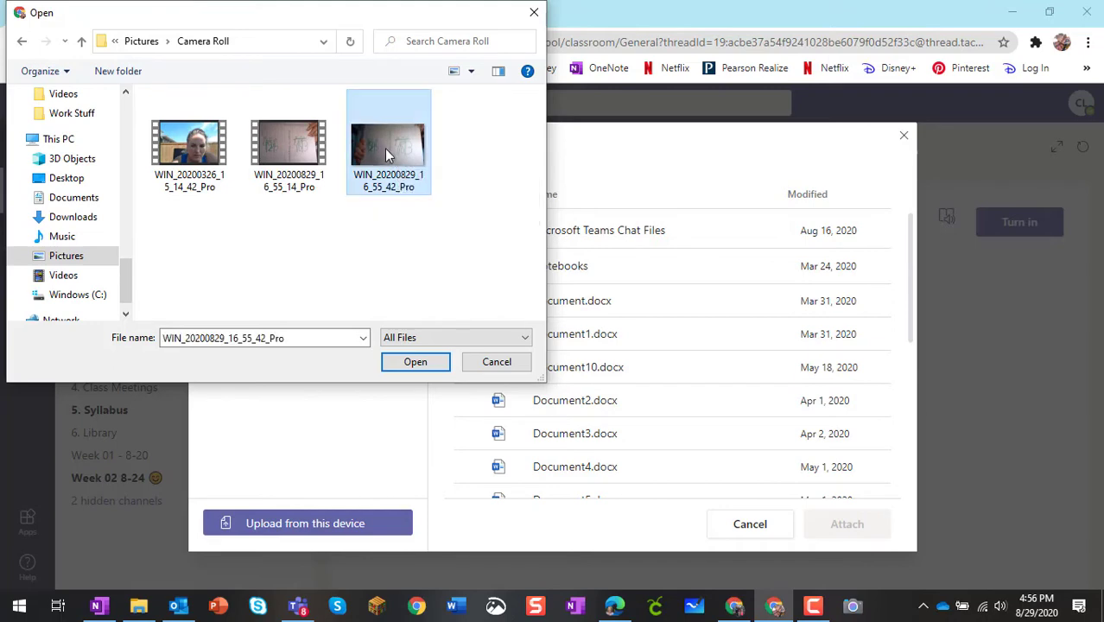
click(402, 364)
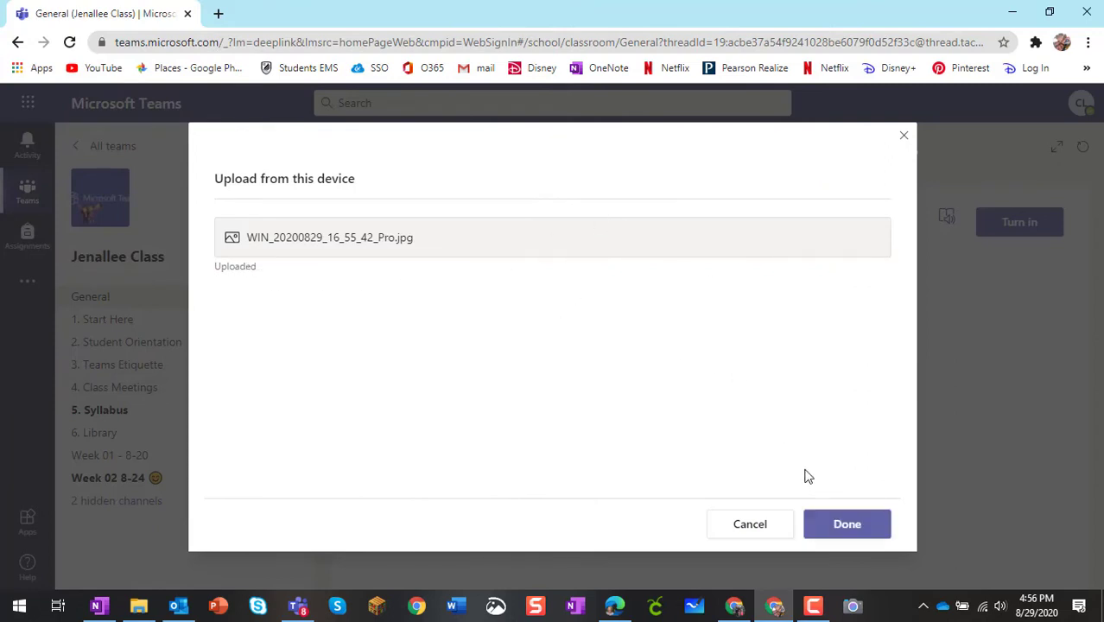
click(842, 526)
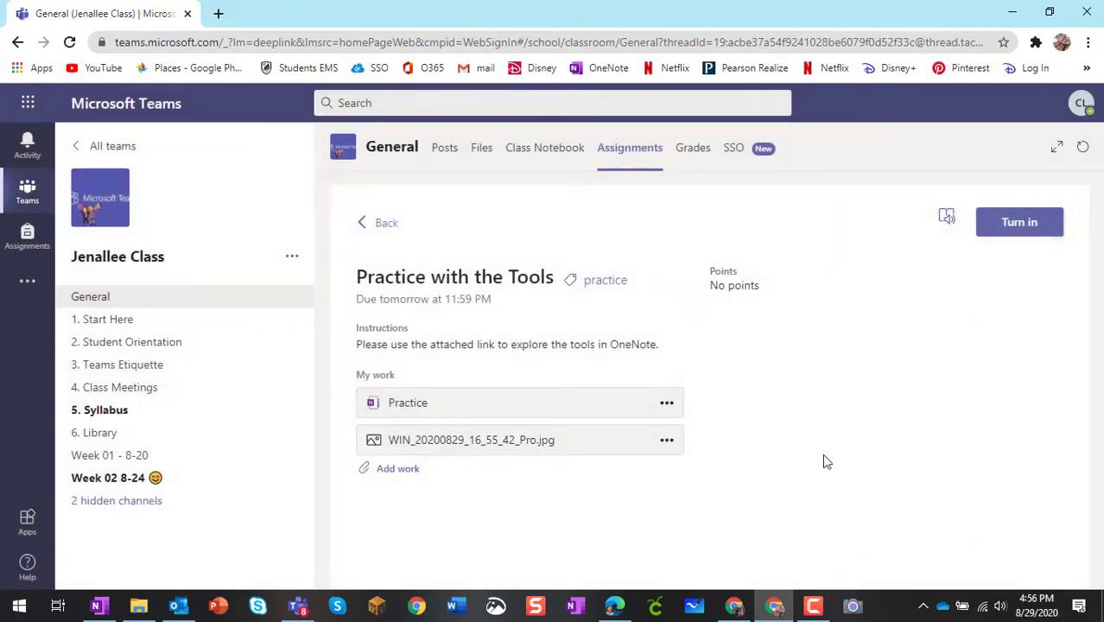
click(667, 443)
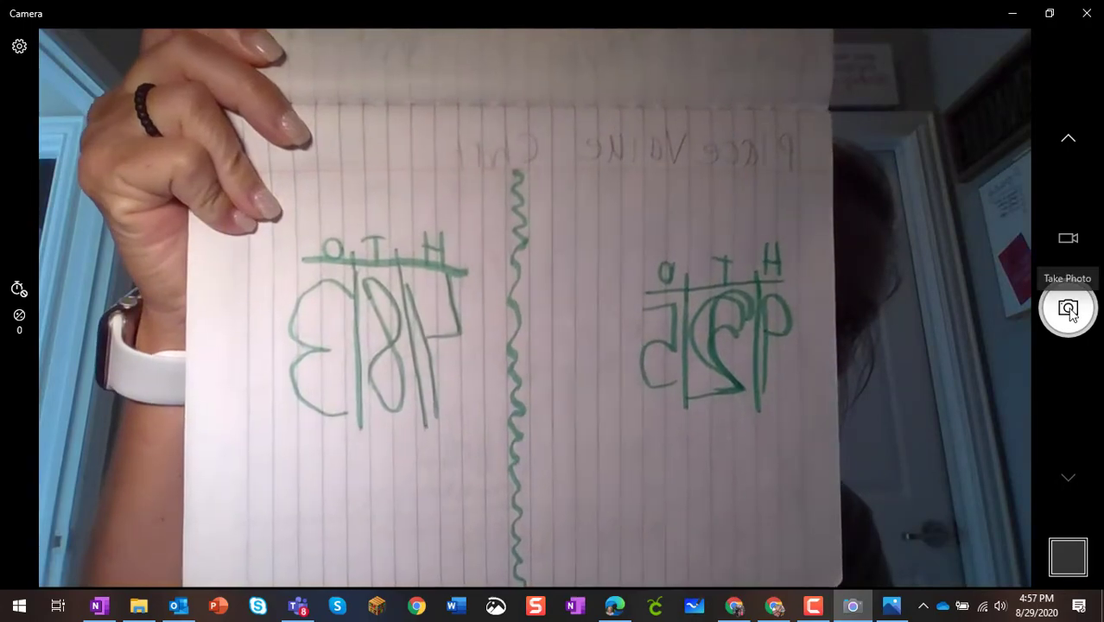
Step: Take another photo of the notebook page without a timer and open the folder containing it
click(1069, 309)
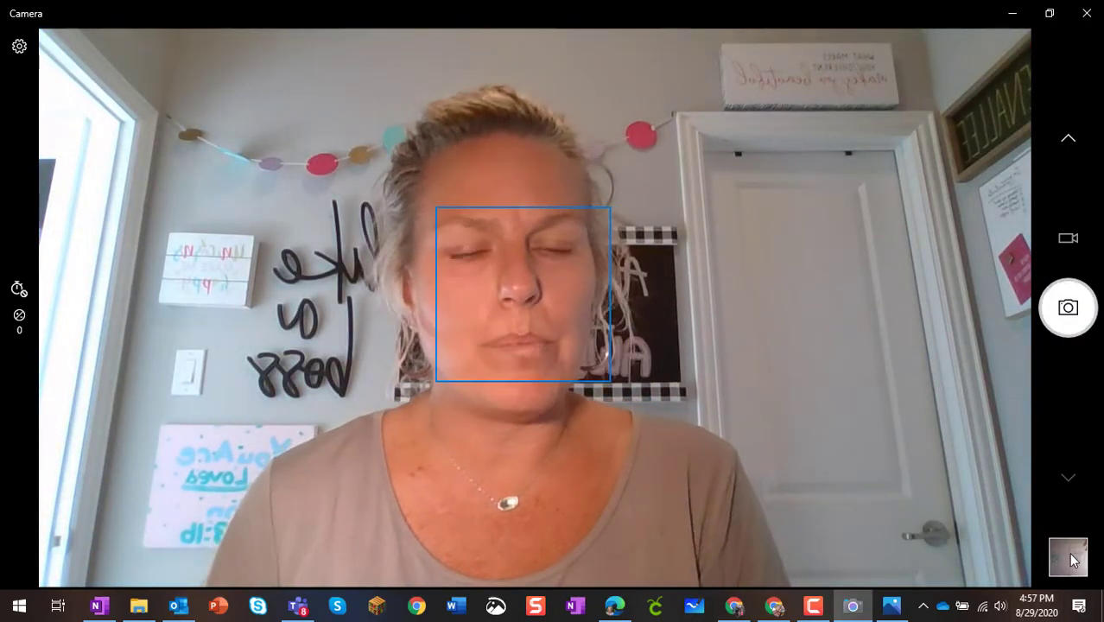
click(1067, 556)
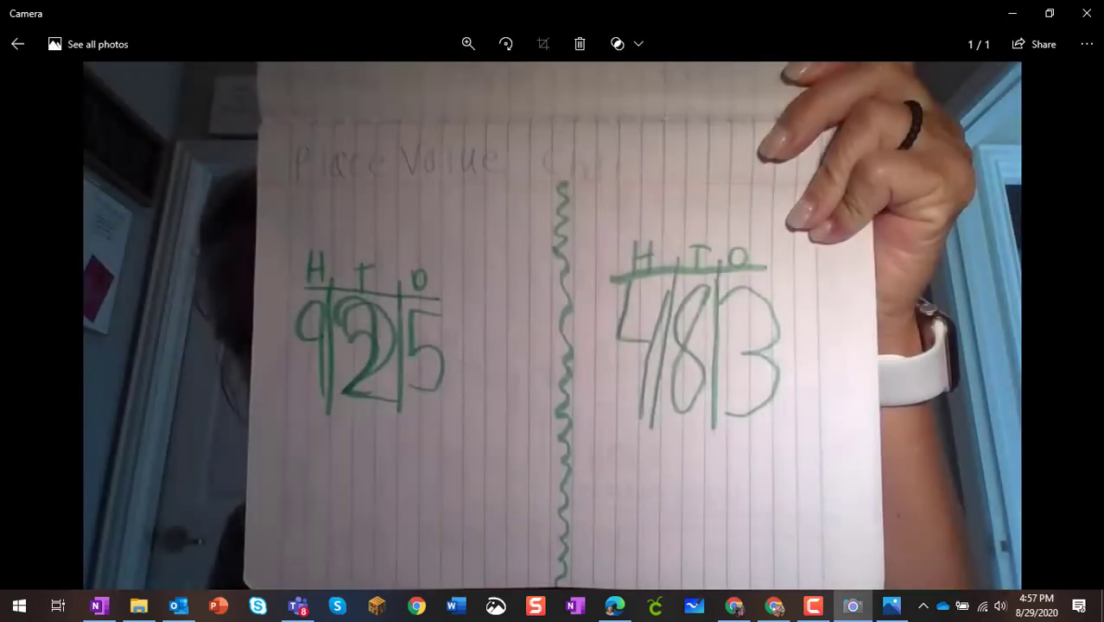
click(1087, 44)
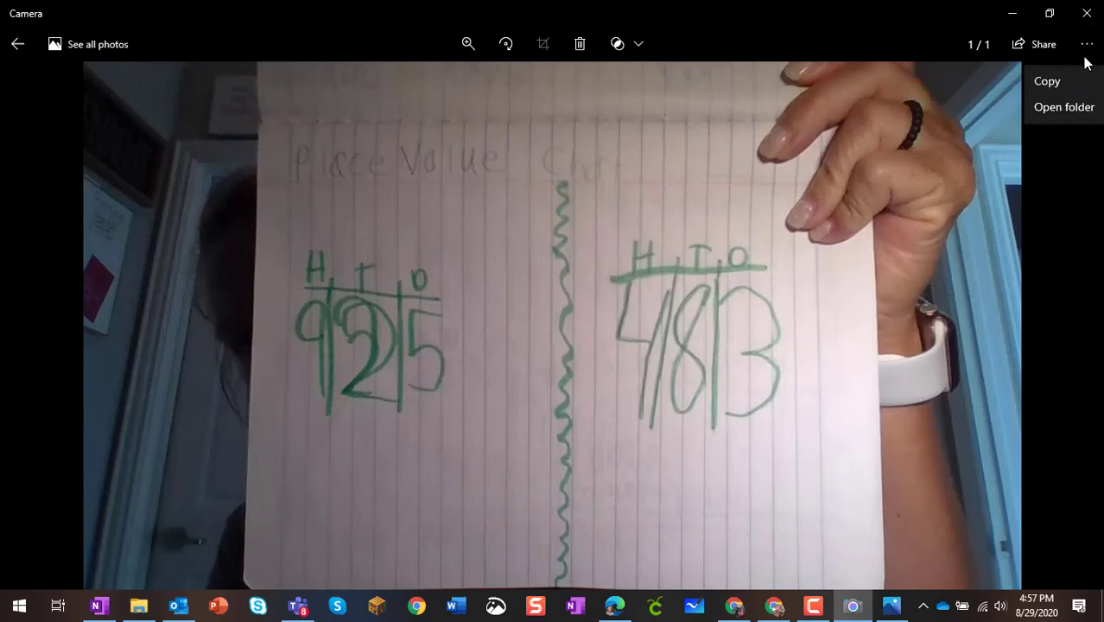
click(1064, 107)
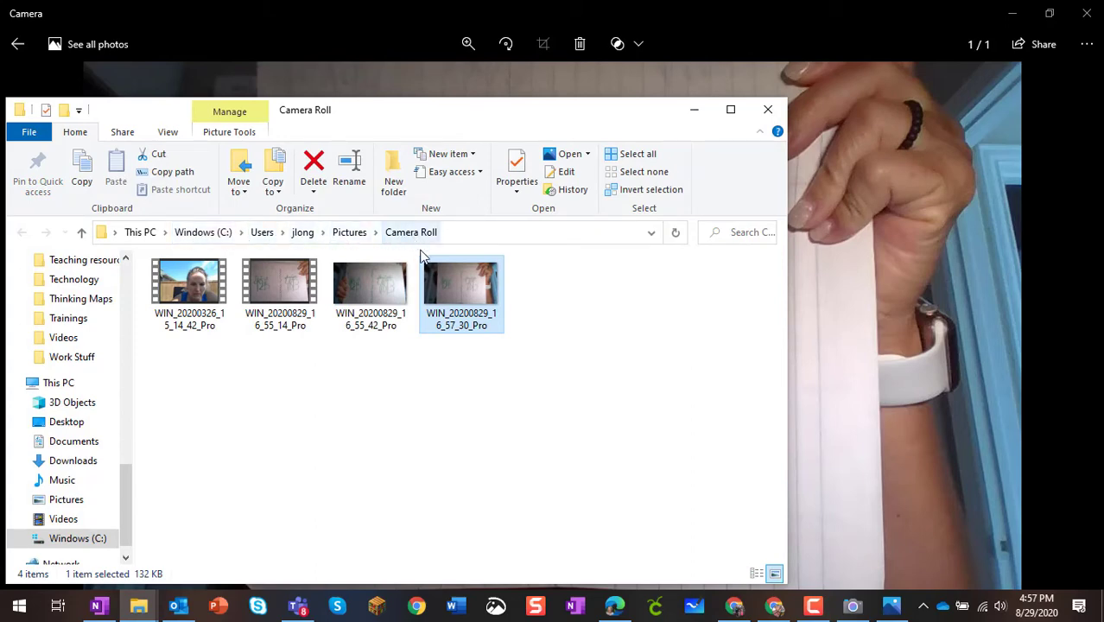
Step: Rename the new photo WIN_20200829_16_57_30_Pro as "Math 8-29" and close the Camera Roll folder
click(473, 413)
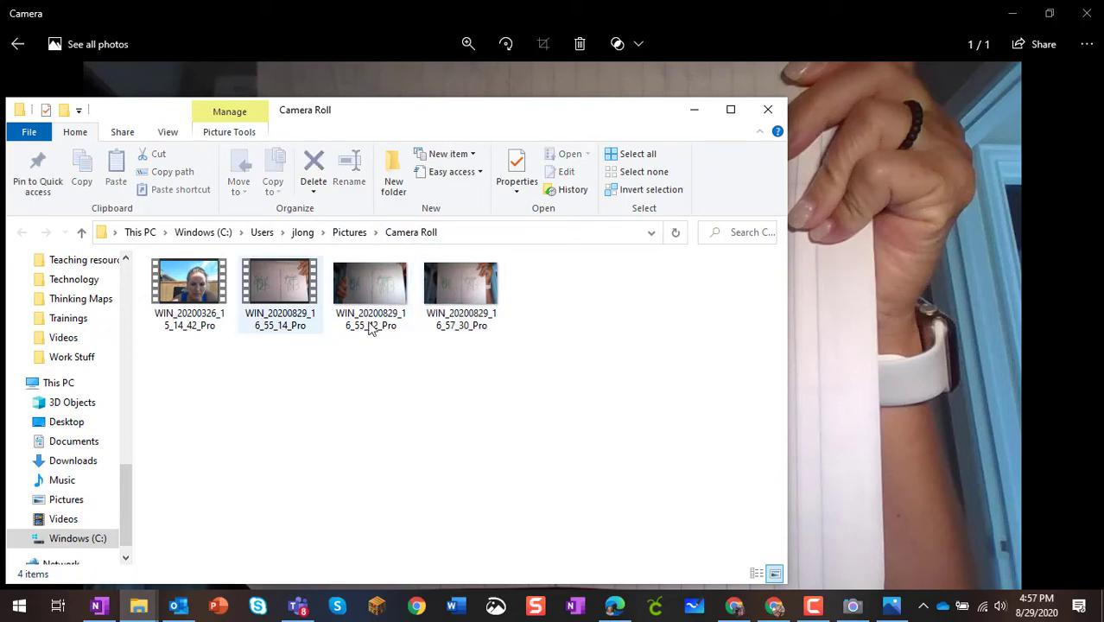
click(484, 326)
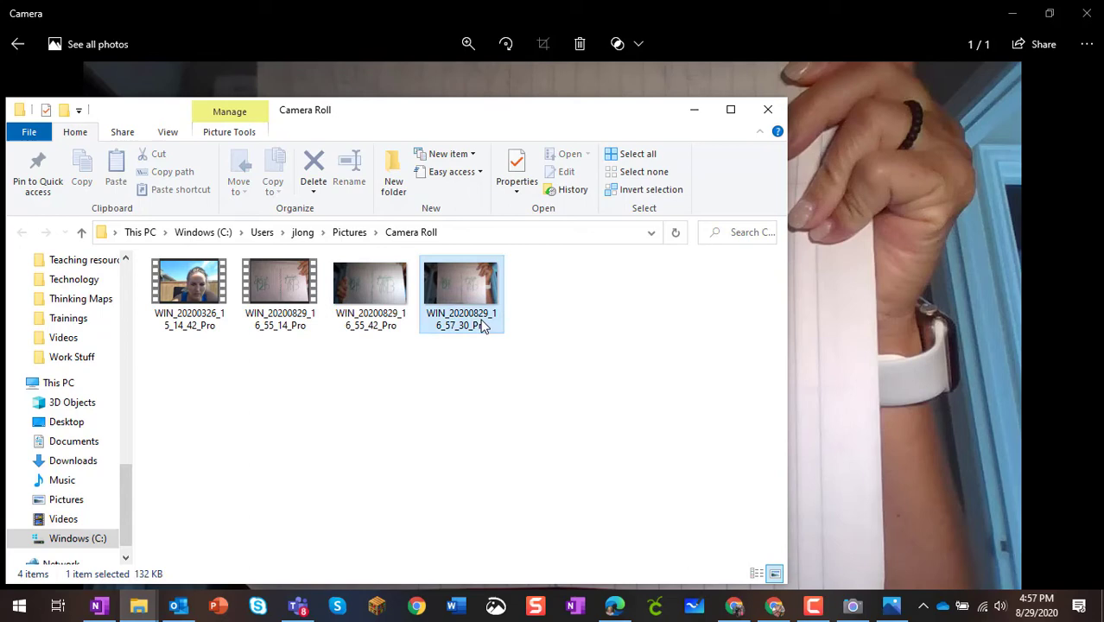
right_click(483, 327)
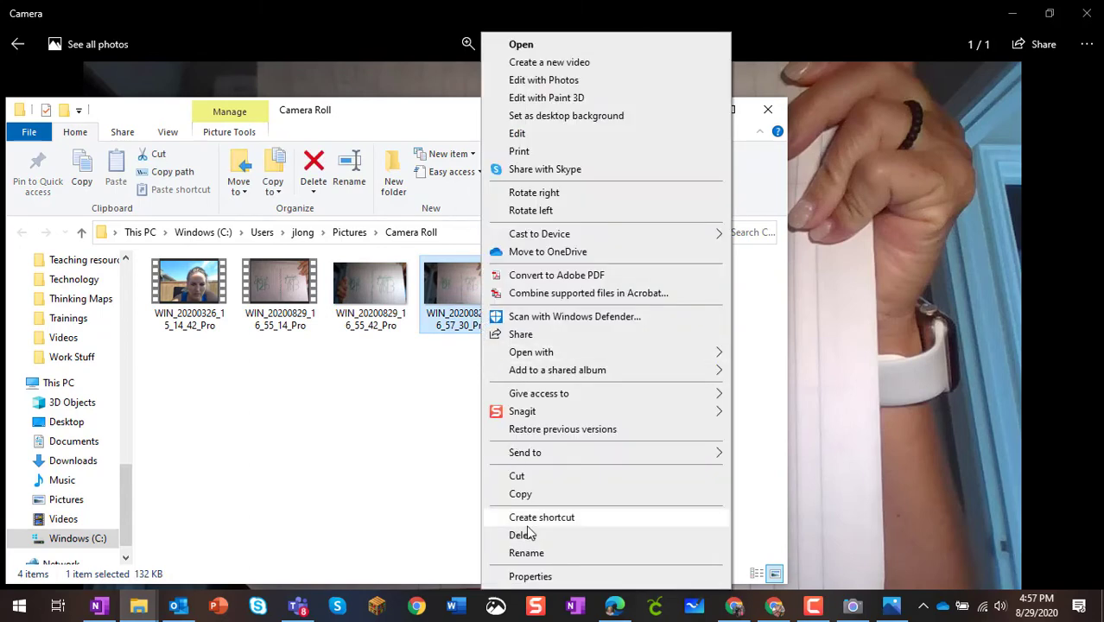
click(541, 554)
right_click(471, 346)
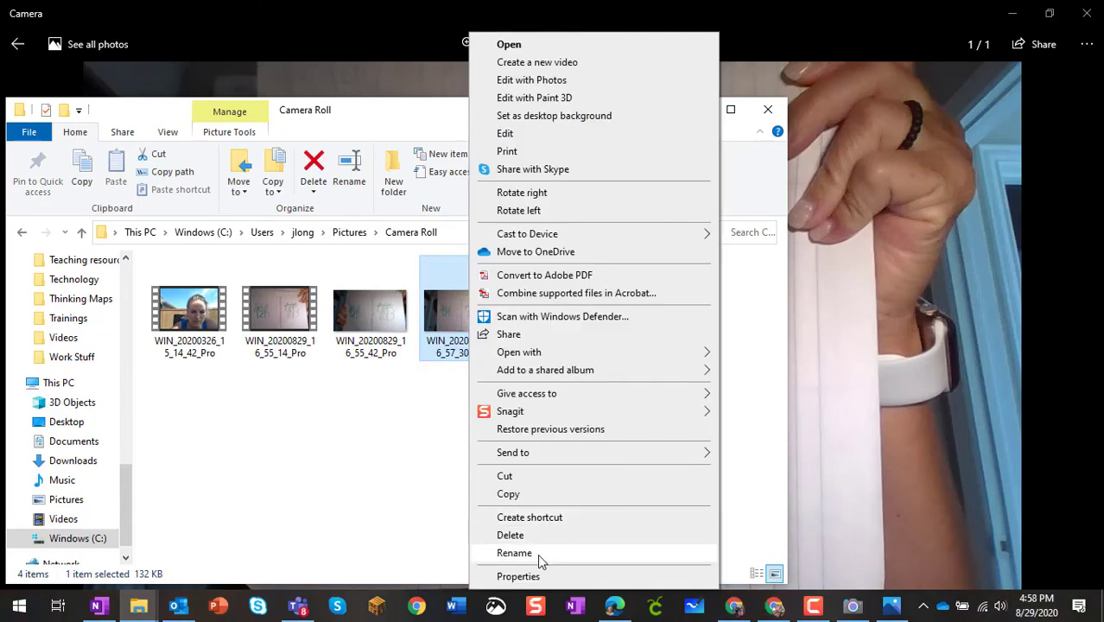
click(537, 554)
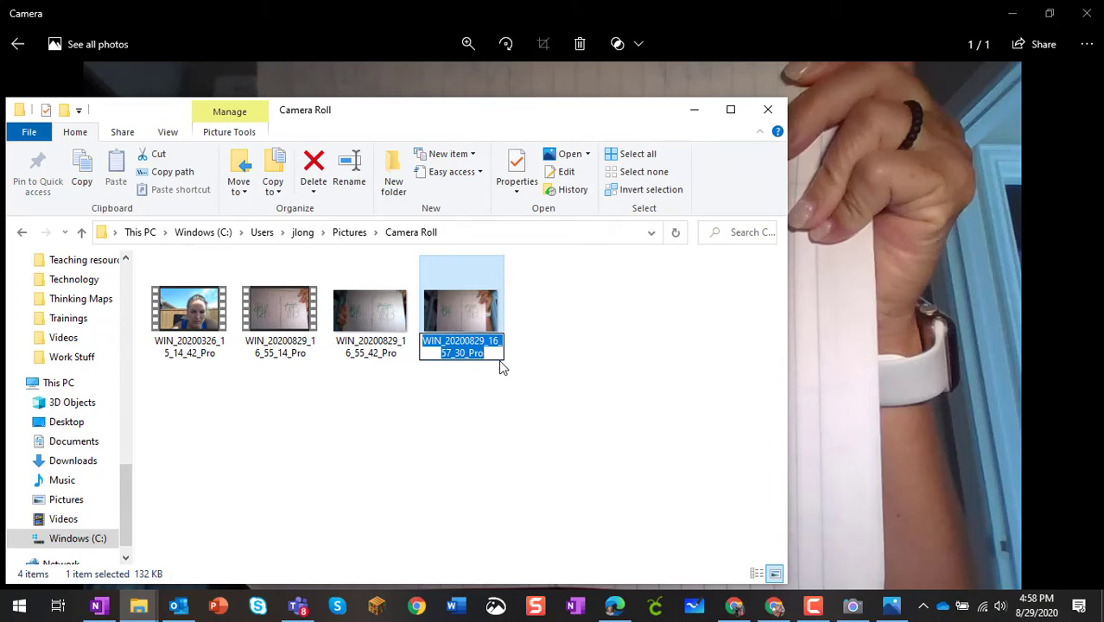
key(colon)
key(BackSpace)
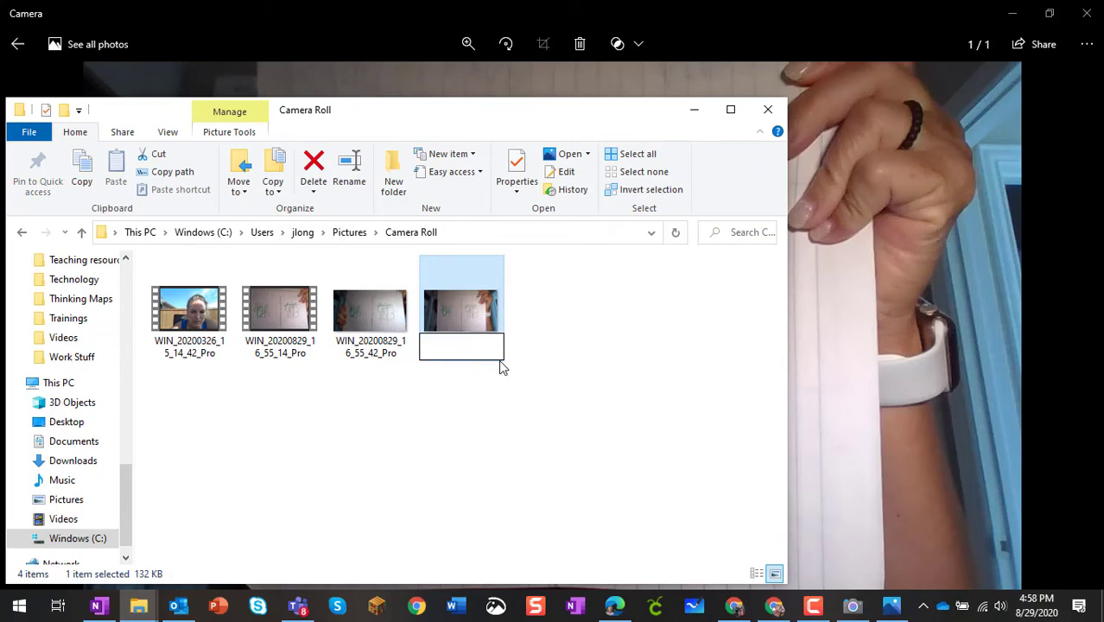
text(Math)
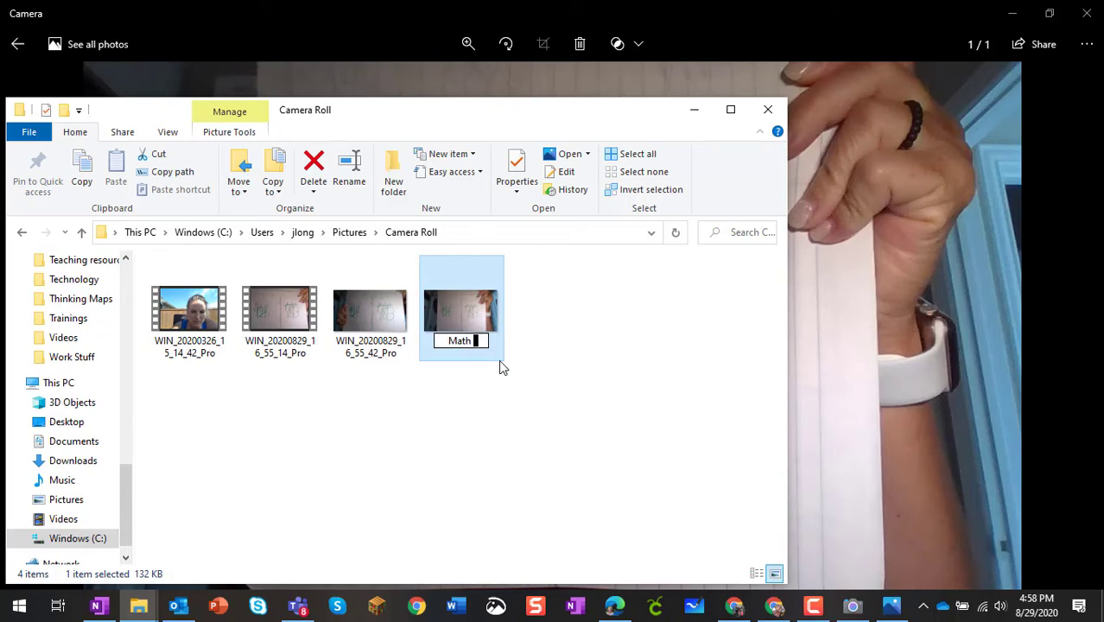
text( 8-29)
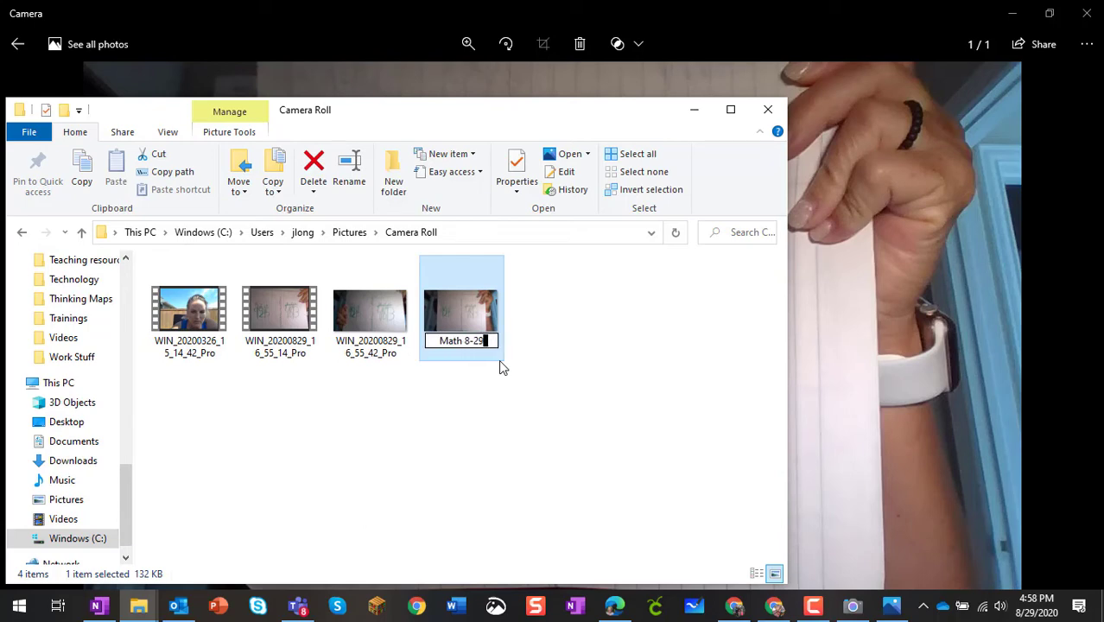
click(488, 415)
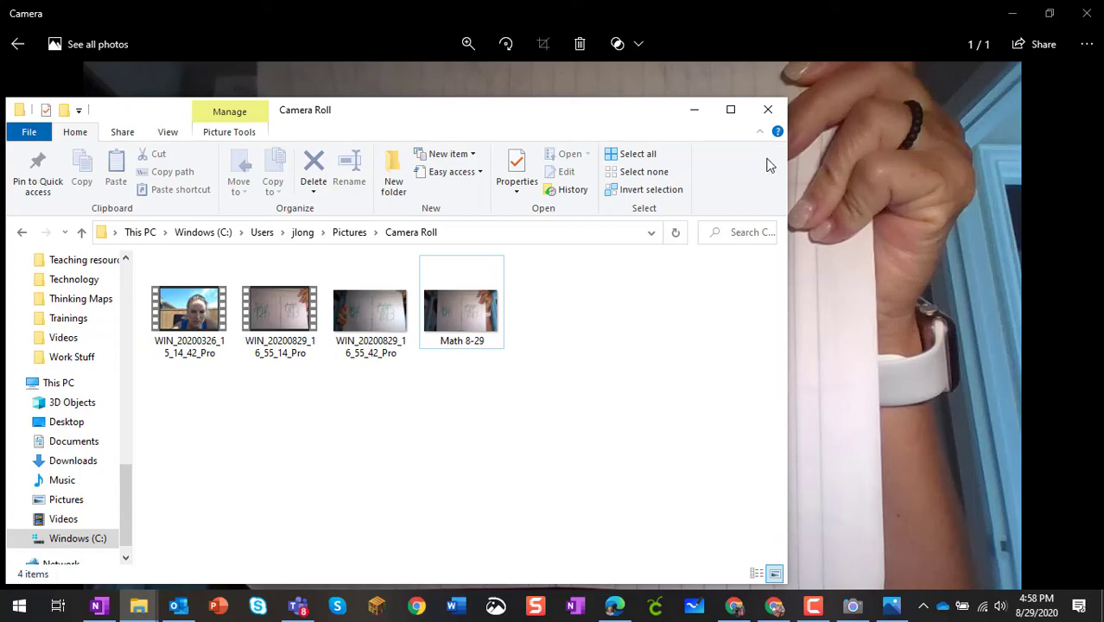
click(768, 109)
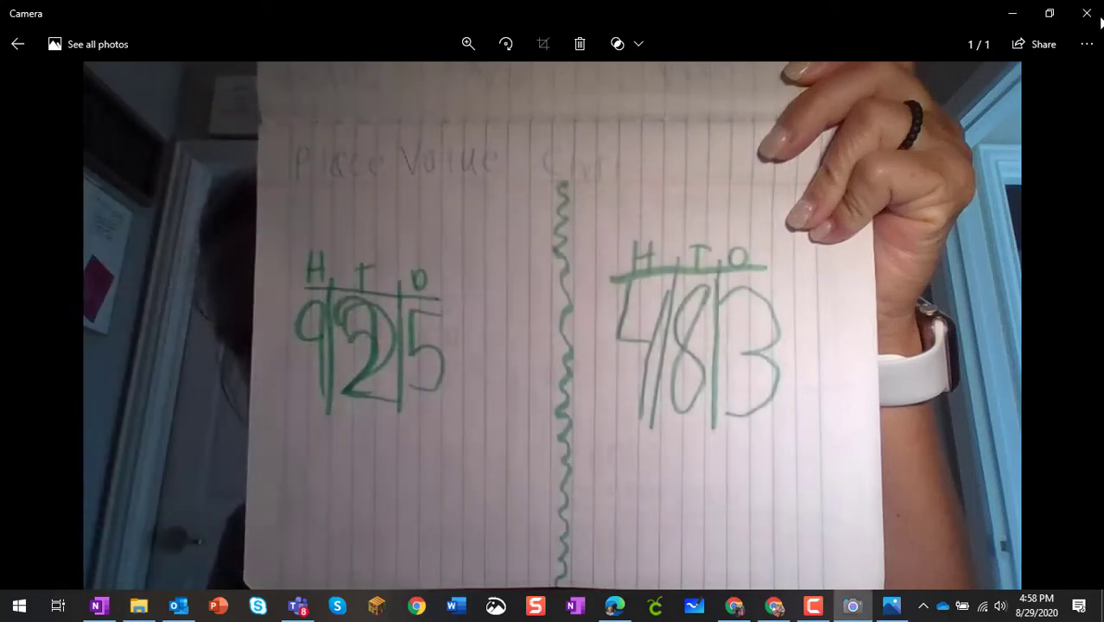
Step: Close the Camera app, minimize Photos, and remove WIN_20200829_16_55_42_Pro.jpg from the Teams assignment's work
click(1085, 12)
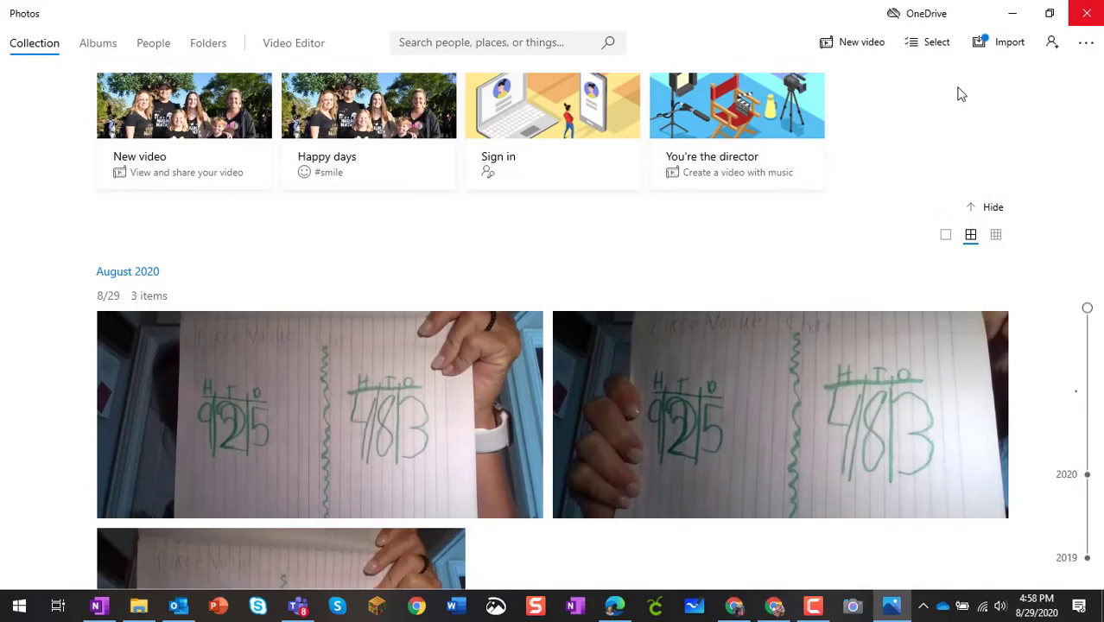
click(1014, 14)
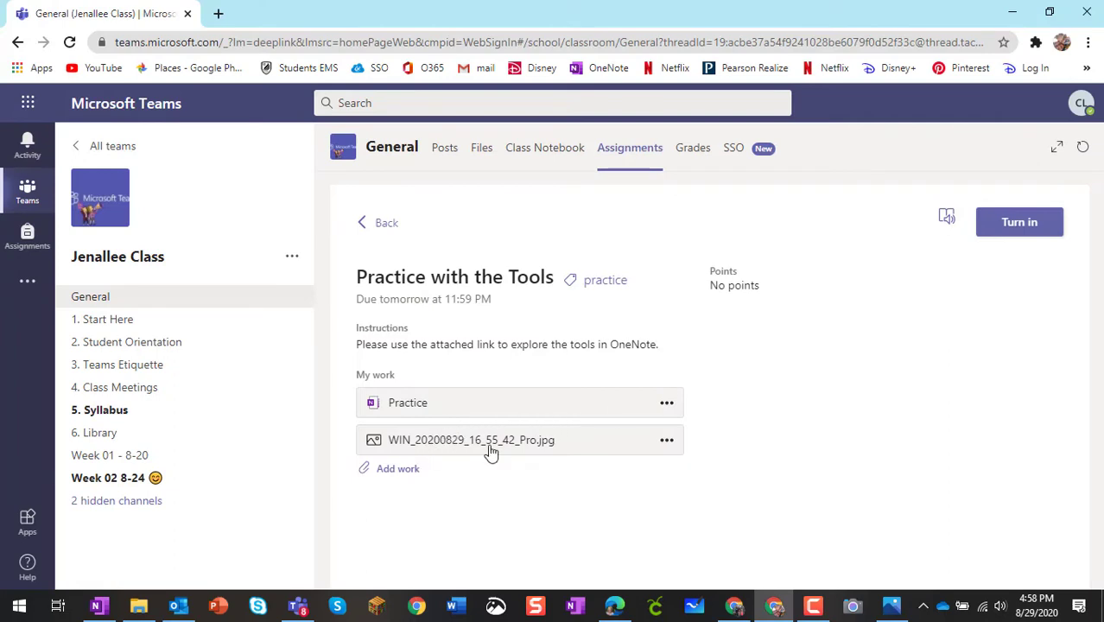
click(667, 440)
click(633, 415)
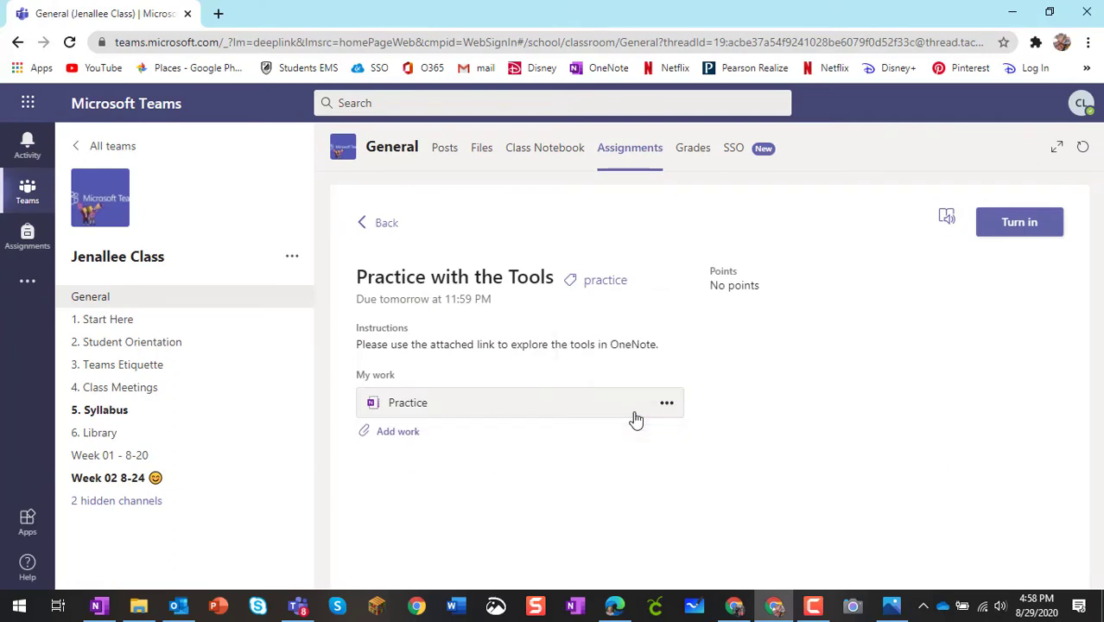
Step: Start adding work from this device and browse from Windows (C:) through Users and the personal profile folder to Pictures > Camera Roll
click(398, 432)
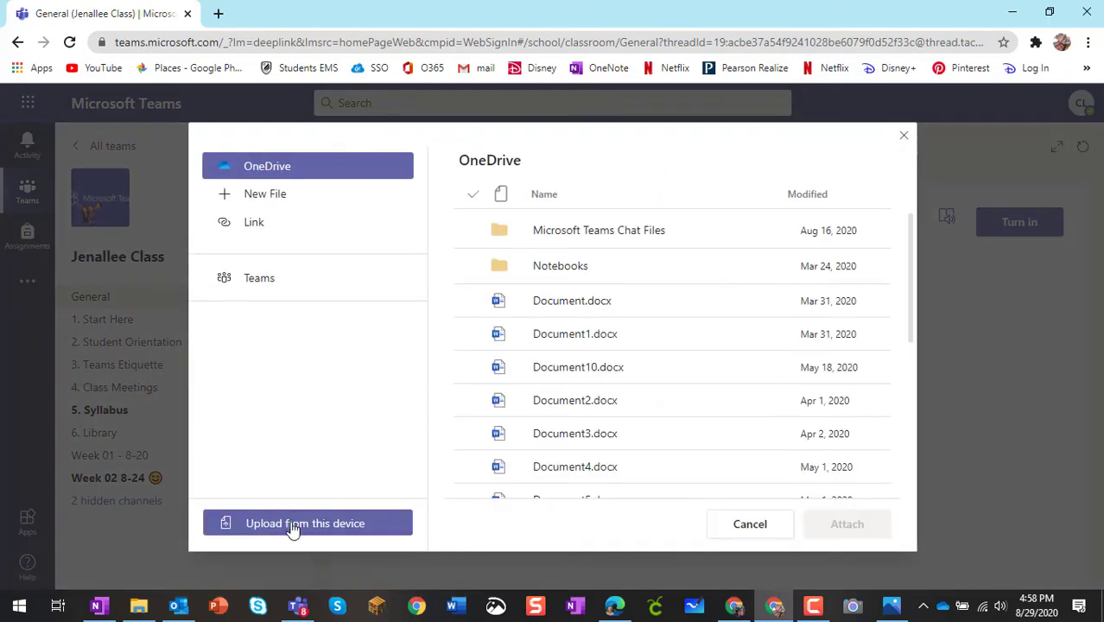
click(292, 525)
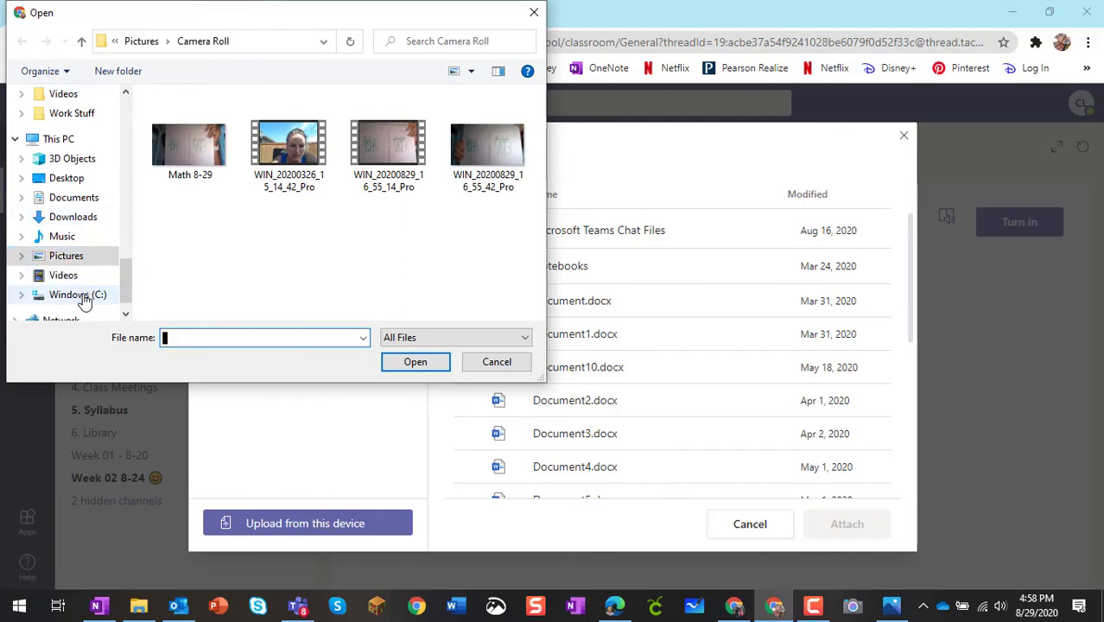
click(84, 300)
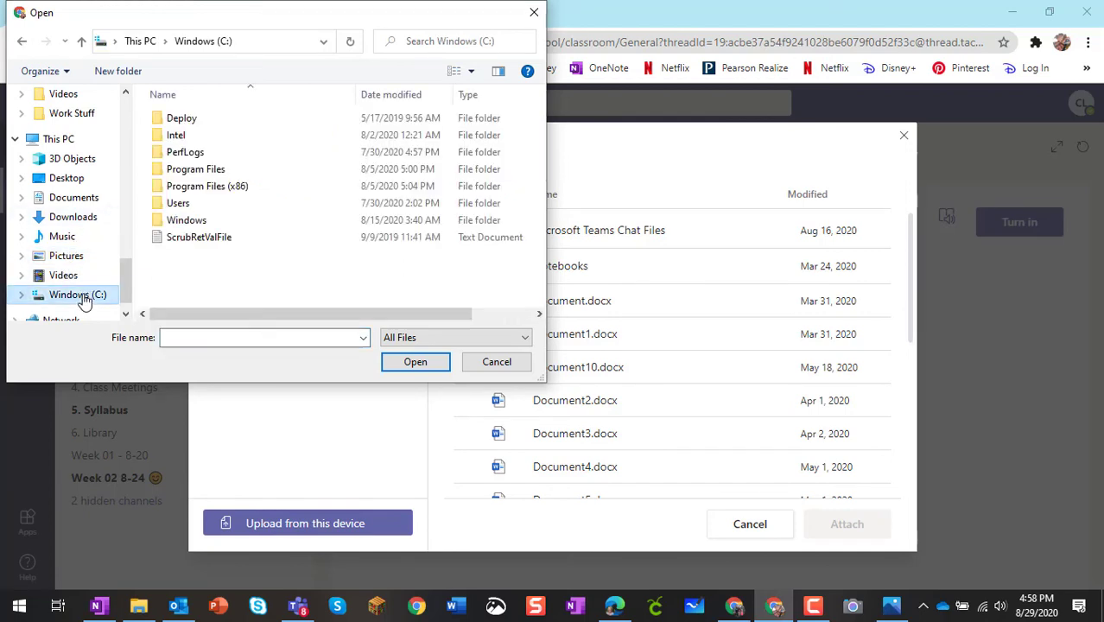
double_click(194, 209)
double_click(197, 152)
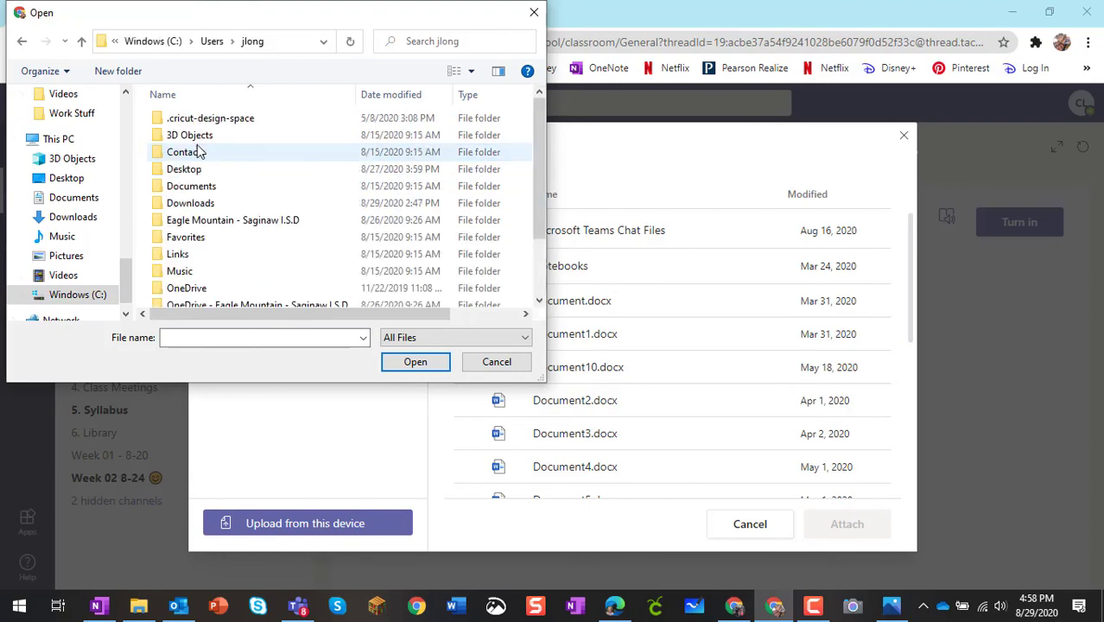
scroll(222, 268, down, 2)
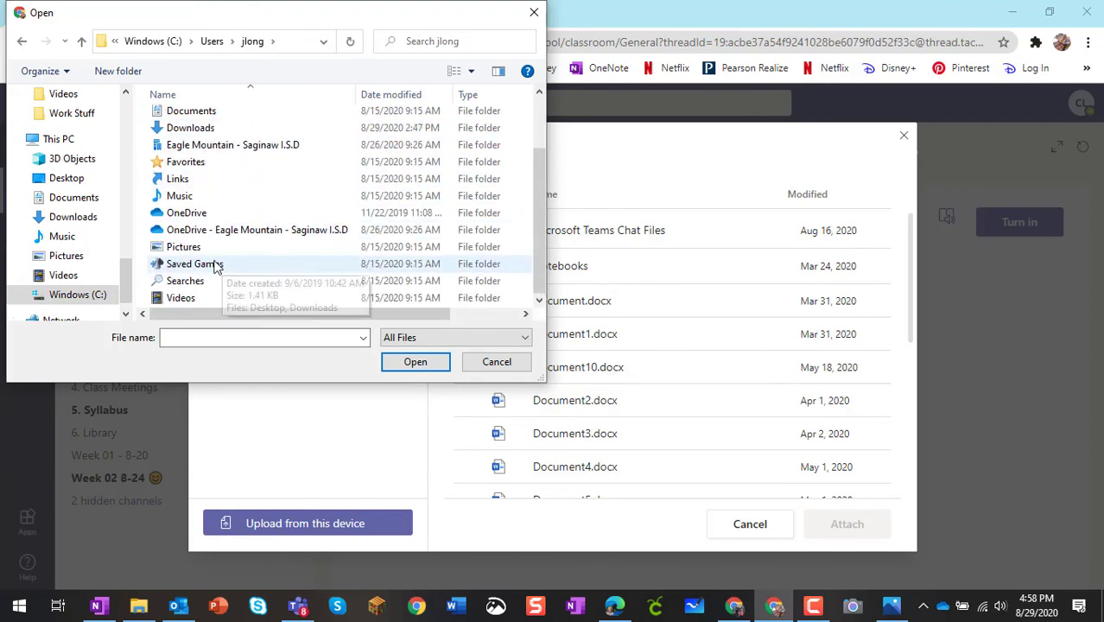
double_click(212, 247)
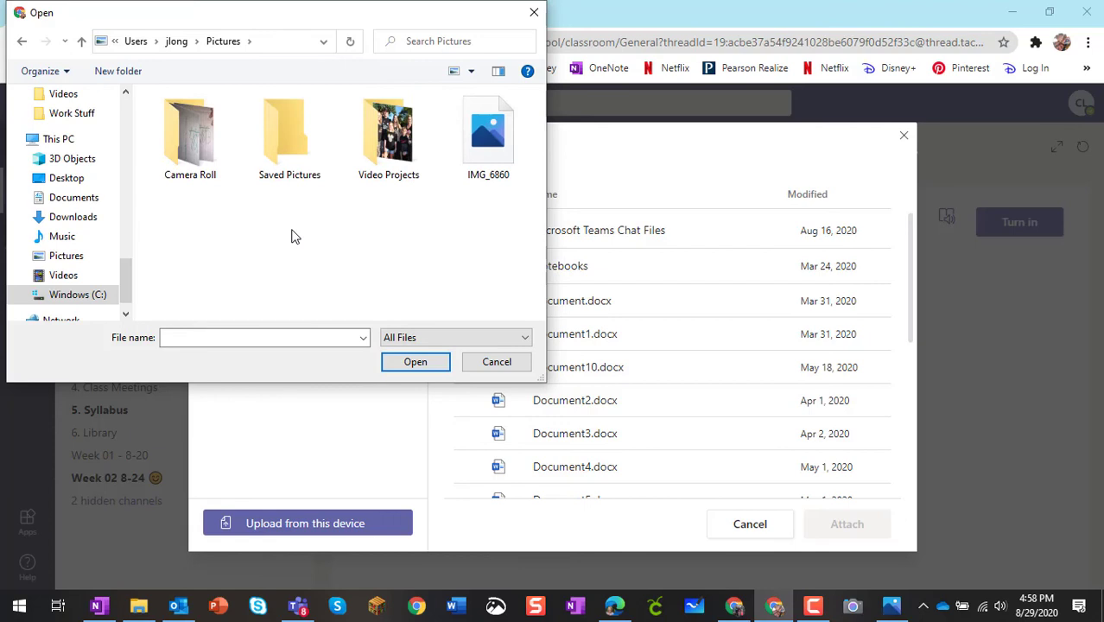
click(205, 148)
double_click(205, 149)
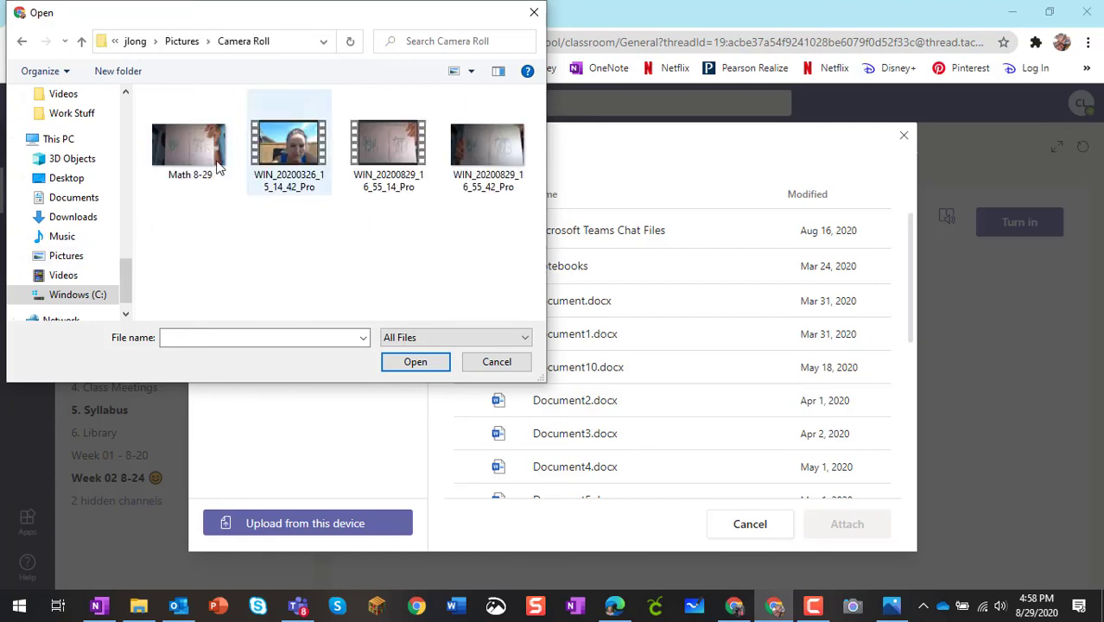
Step: Upload the Math 8-29 photo to the Practice with the Tools assignment and turn in the work
click(195, 152)
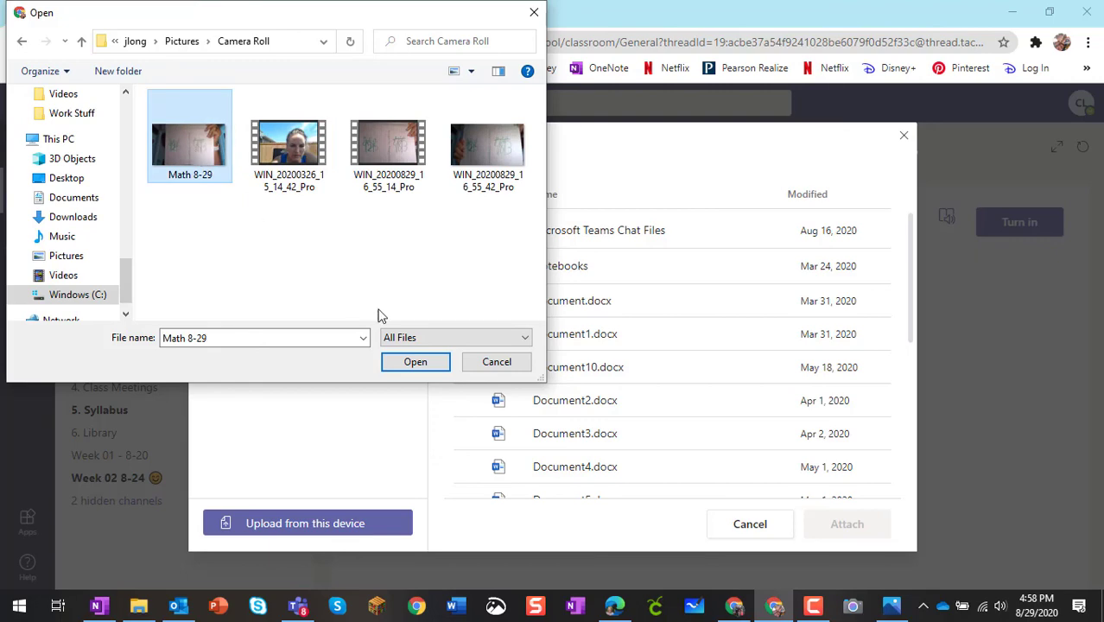
click(415, 362)
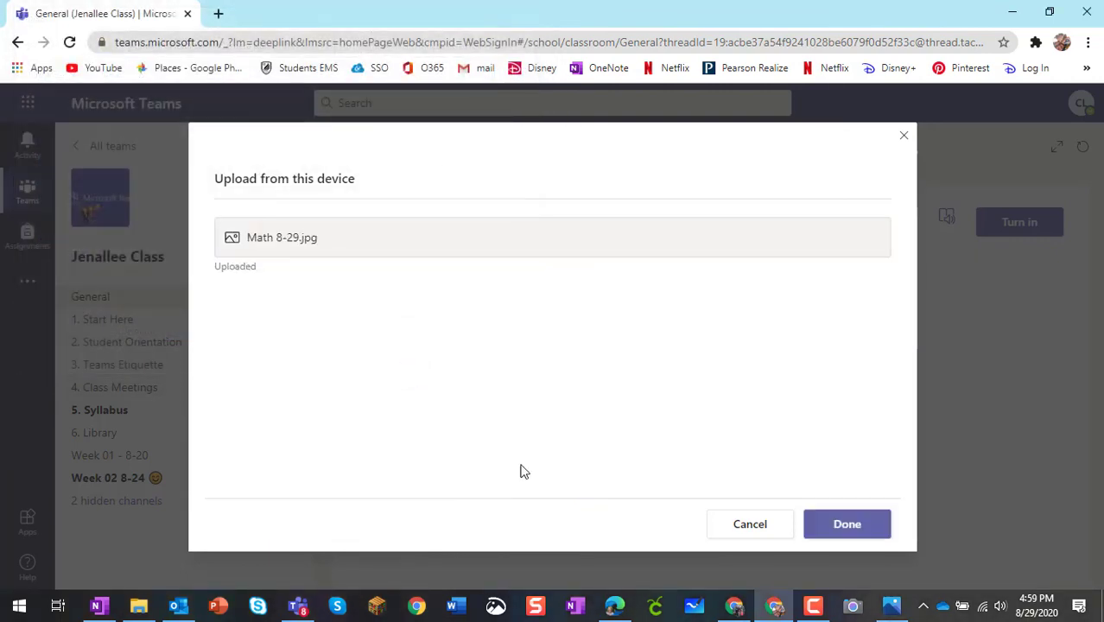
click(855, 527)
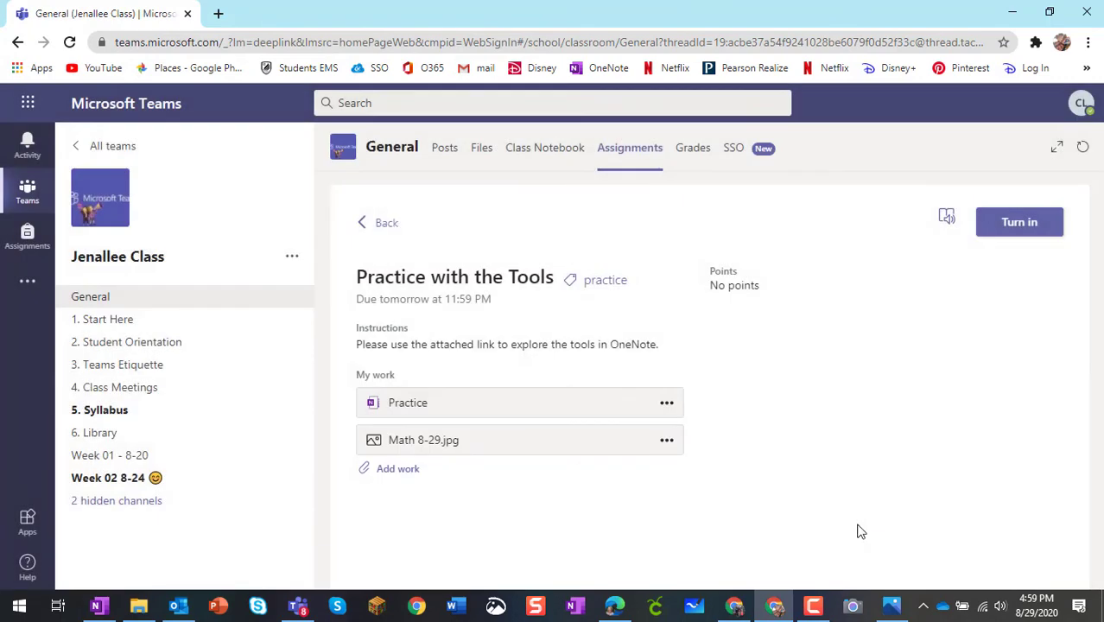
click(1016, 225)
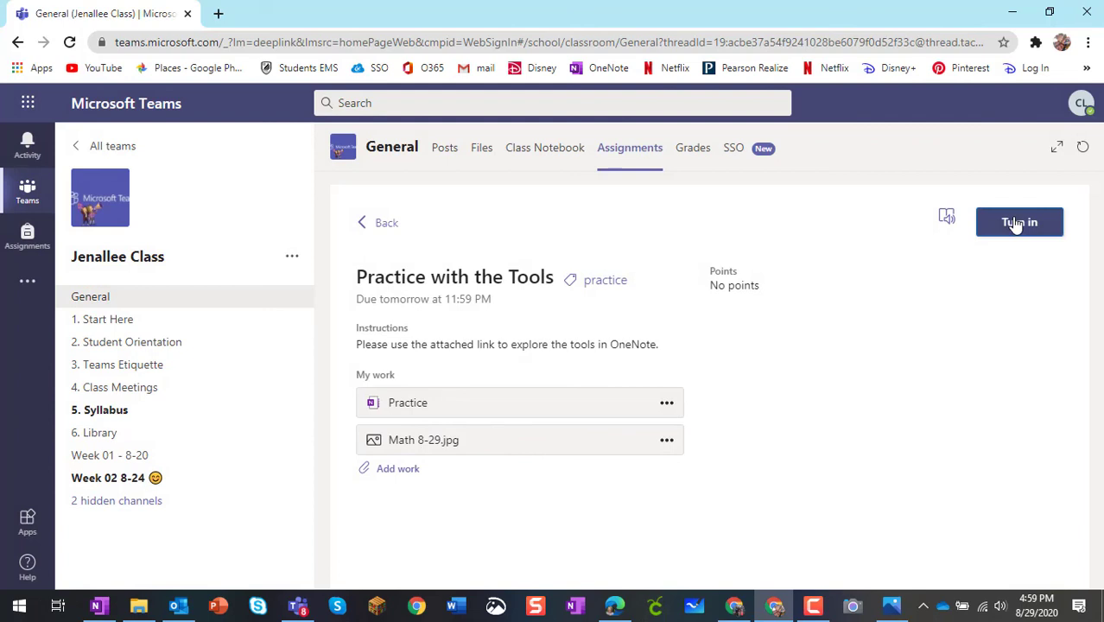